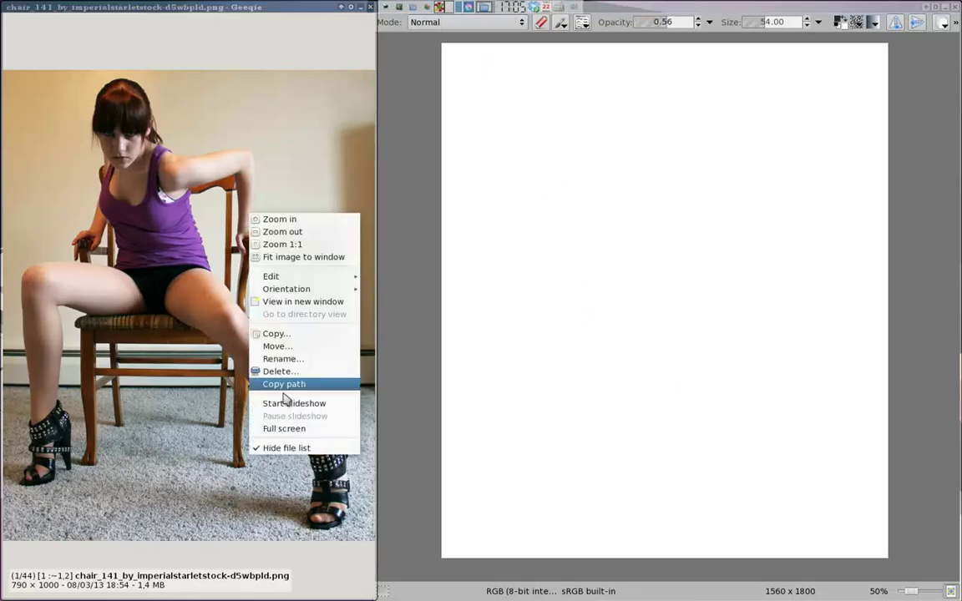
Start the pose slideshow and sketch the staff-leaning figure's torso, legs, head, back and staff
{"action": "left_click", "coordinate": [285, 401]}
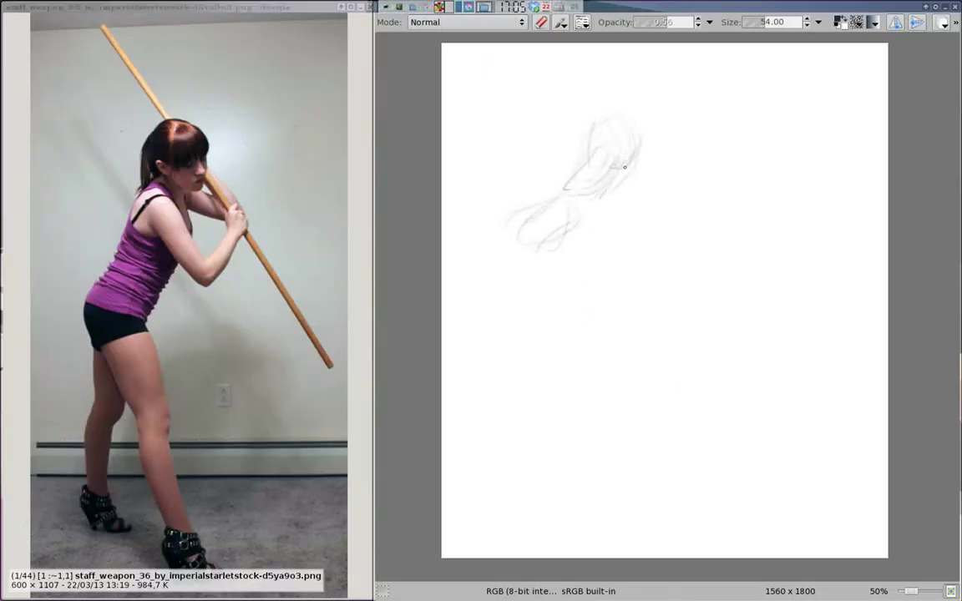
{"action": "left_click_drag", "start_coordinate": [576, 241], "coordinate": [609, 455]}
{"action": "left_click_drag", "start_coordinate": [618, 150], "coordinate": [655, 197]}
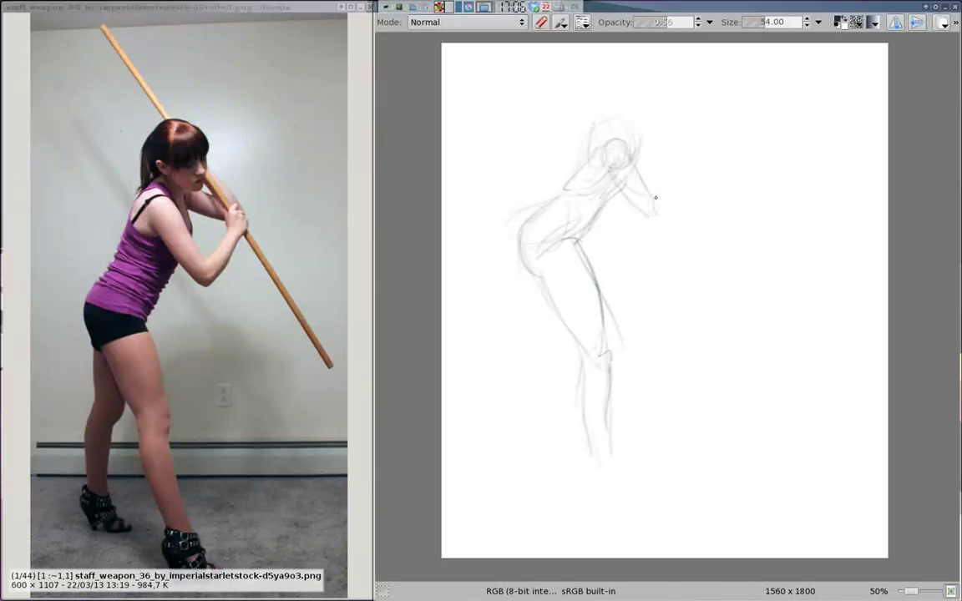
{"action": "left_click_drag", "start_coordinate": [625, 121], "coordinate": [559, 260]}
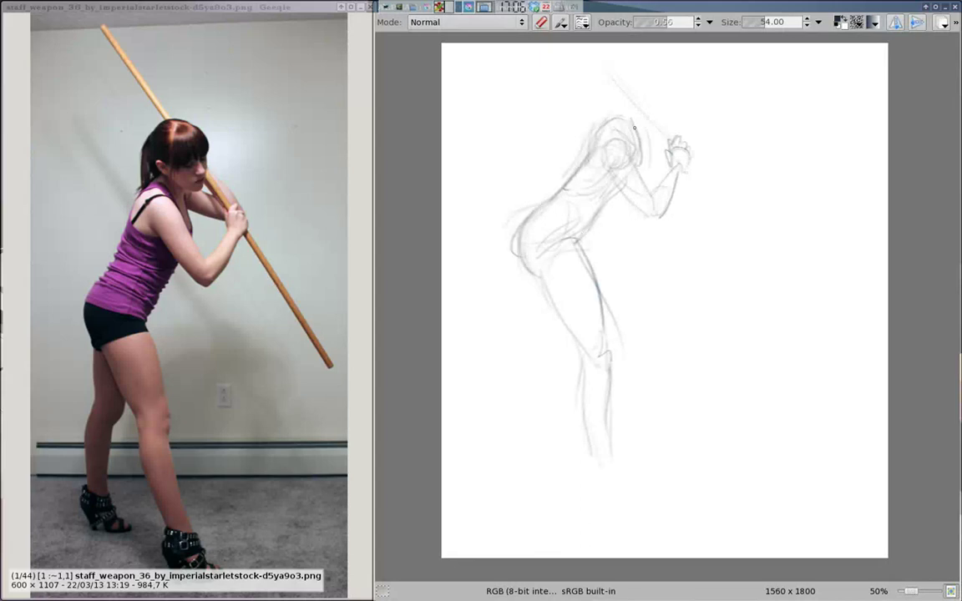
{"action": "left_click_drag", "start_coordinate": [634, 128], "coordinate": [613, 75]}
{"action": "left_click_drag", "start_coordinate": [543, 301], "coordinate": [507, 388]}
{"action": "left_click_drag", "start_coordinate": [538, 334], "coordinate": [526, 434]}
{"action": "left_click_drag", "start_coordinate": [597, 451], "coordinate": [639, 501]}
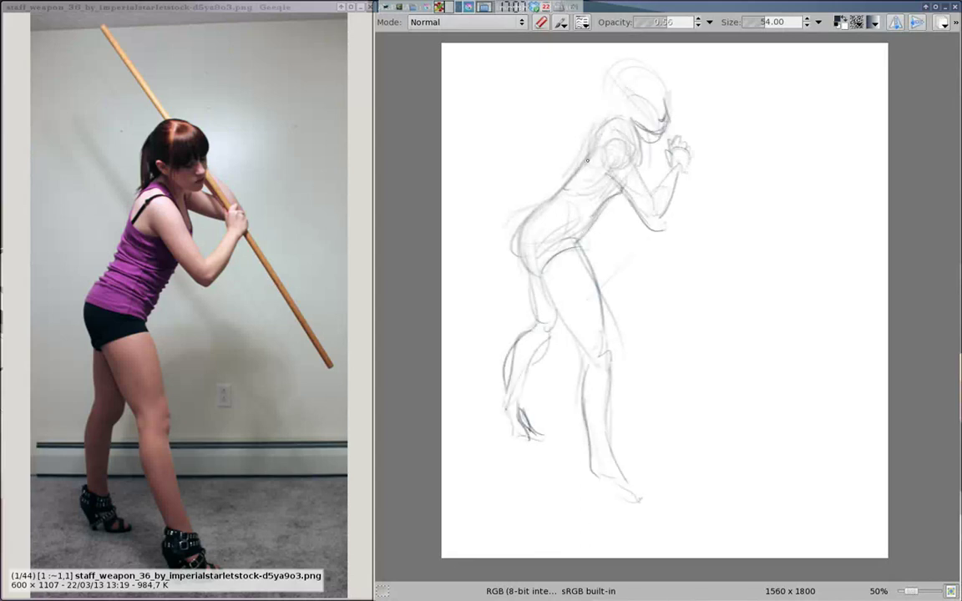
{"action": "left_click_drag", "start_coordinate": [587, 161], "coordinate": [513, 250]}
{"action": "left_click_drag", "start_coordinate": [672, 150], "coordinate": [760, 275]}
{"action": "left_click_drag", "start_coordinate": [684, 167], "coordinate": [780, 322]}
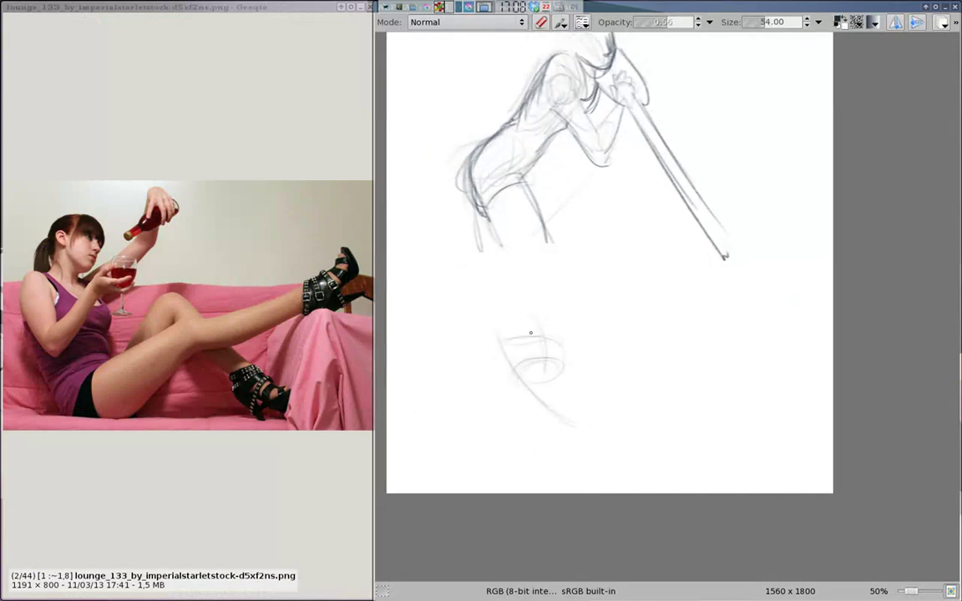
Rough in the reclining figure's torso oval, hips, bent leg, extended arm, neck and head
{"action": "left_click_drag", "start_coordinate": [530, 333], "coordinate": [524, 377]}
{"action": "left_click_drag", "start_coordinate": [563, 405], "coordinate": [575, 435]}
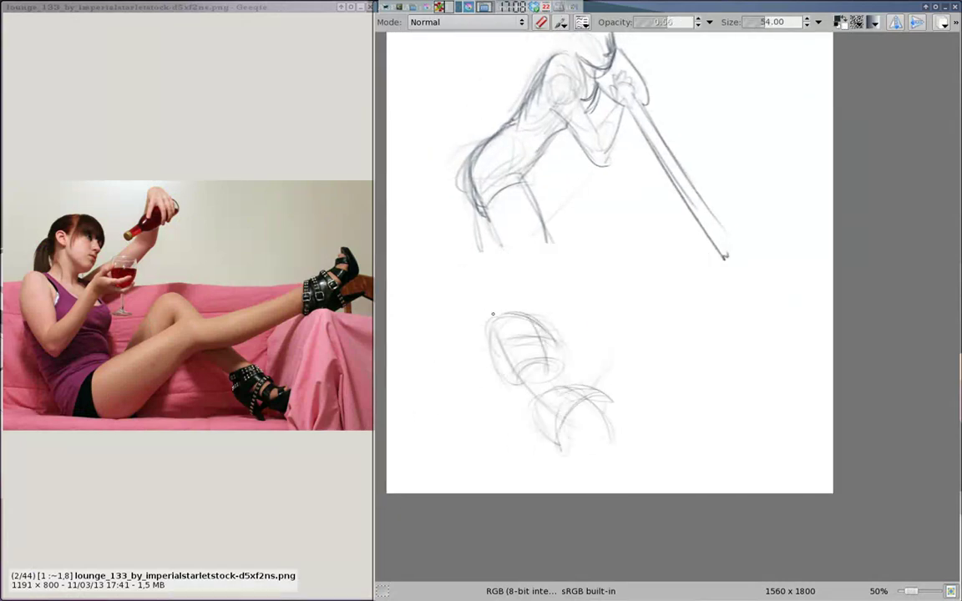
{"action": "mouse_move", "coordinate": [493, 314]}
{"action": "left_mouse_down"}
{"action": "mouse_move", "coordinate": [511, 380]}
{"action": "mouse_move", "coordinate": [596, 314]}
{"action": "left_mouse_up"}
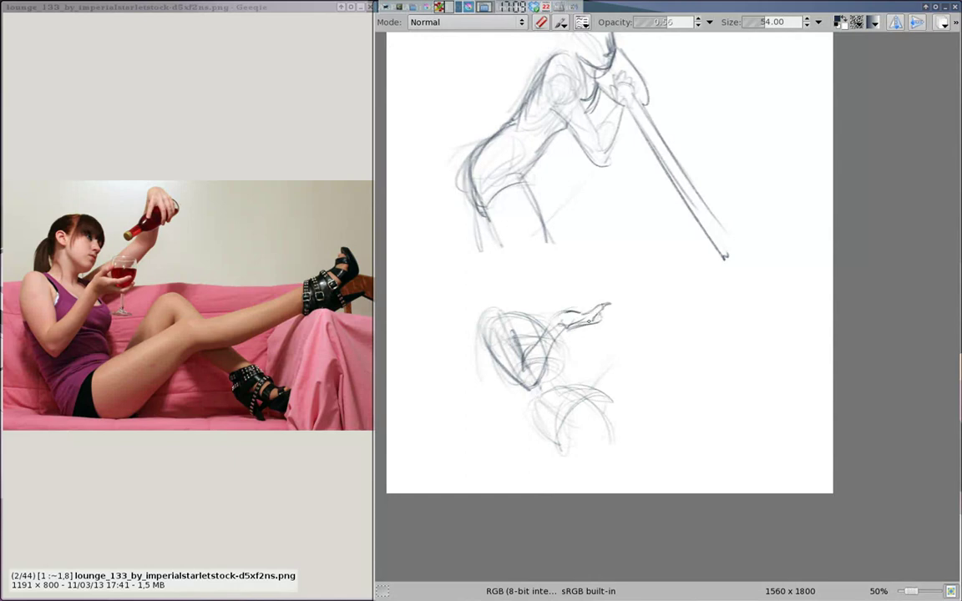
{"action": "left_click_drag", "start_coordinate": [484, 342], "coordinate": [575, 457]}
{"action": "left_click_drag", "start_coordinate": [542, 367], "coordinate": [565, 353]}
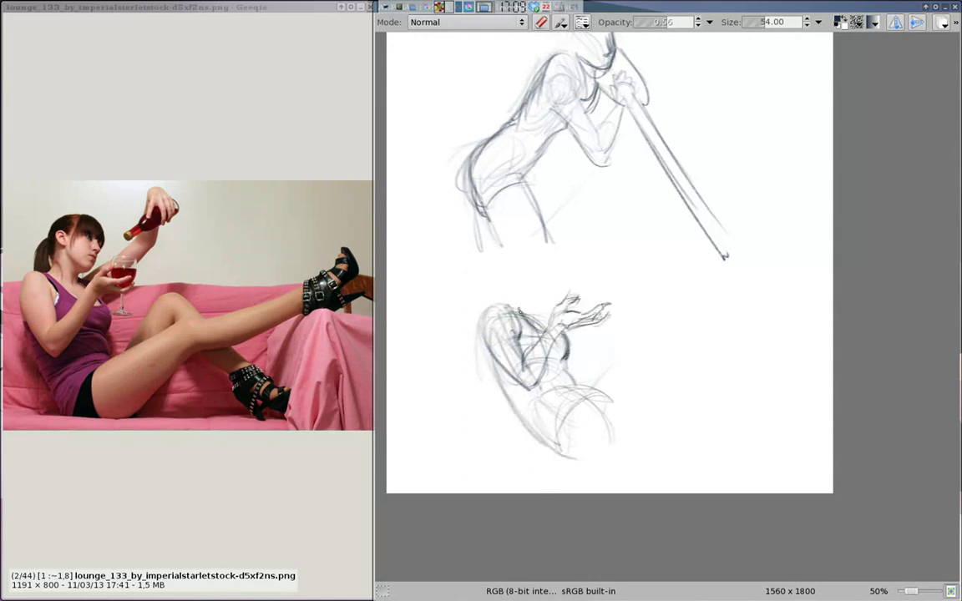
{"action": "mouse_move", "coordinate": [568, 310]}
{"action": "left_mouse_down"}
{"action": "mouse_move", "coordinate": [618, 279]}
{"action": "mouse_move", "coordinate": [609, 247]}
{"action": "left_mouse_up"}
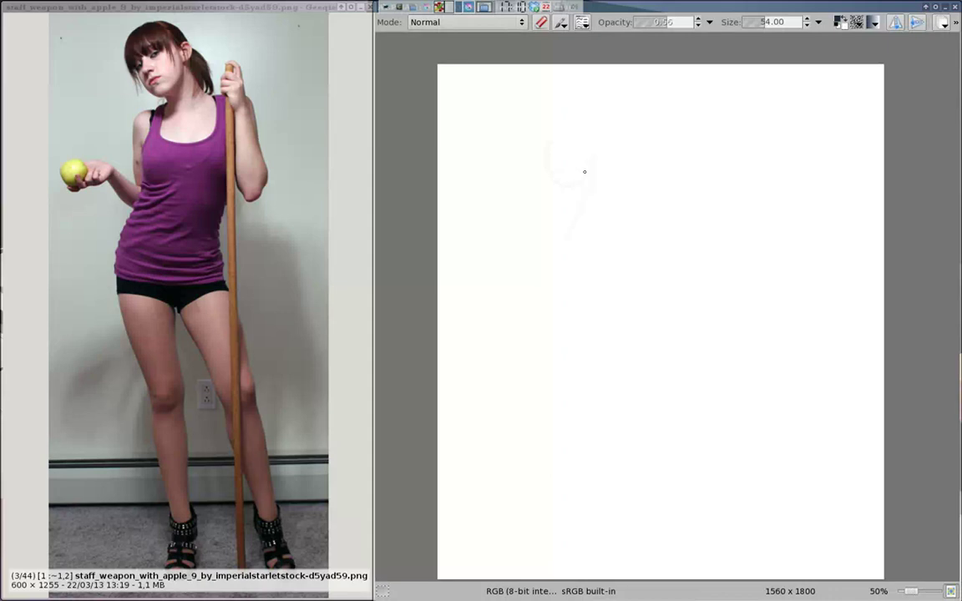
Sketch the staff-and-apple figure's head, torso, hips, shoulders and neck
{"action": "left_click_drag", "start_coordinate": [588, 167], "coordinate": [555, 240]}
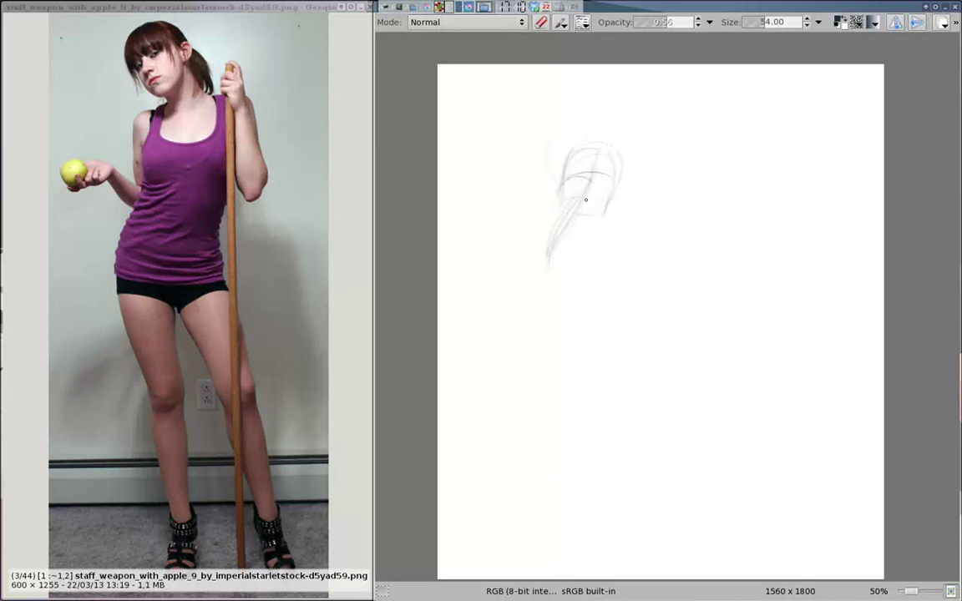
{"action": "left_click_drag", "start_coordinate": [585, 200], "coordinate": [567, 297]}
{"action": "left_click_drag", "start_coordinate": [593, 150], "coordinate": [521, 230]}
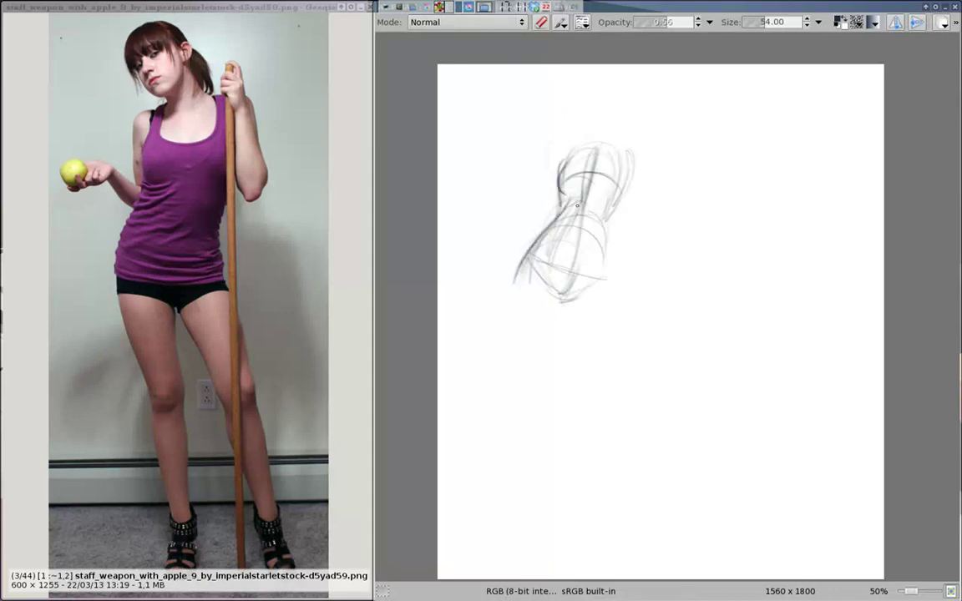
{"action": "left_click_drag", "start_coordinate": [576, 205], "coordinate": [622, 179]}
{"action": "left_click_drag", "start_coordinate": [555, 151], "coordinate": [589, 196]}
{"action": "left_click_drag", "start_coordinate": [605, 100], "coordinate": [576, 134]}
{"action": "left_click_drag", "start_coordinate": [584, 66], "coordinate": [569, 110]}
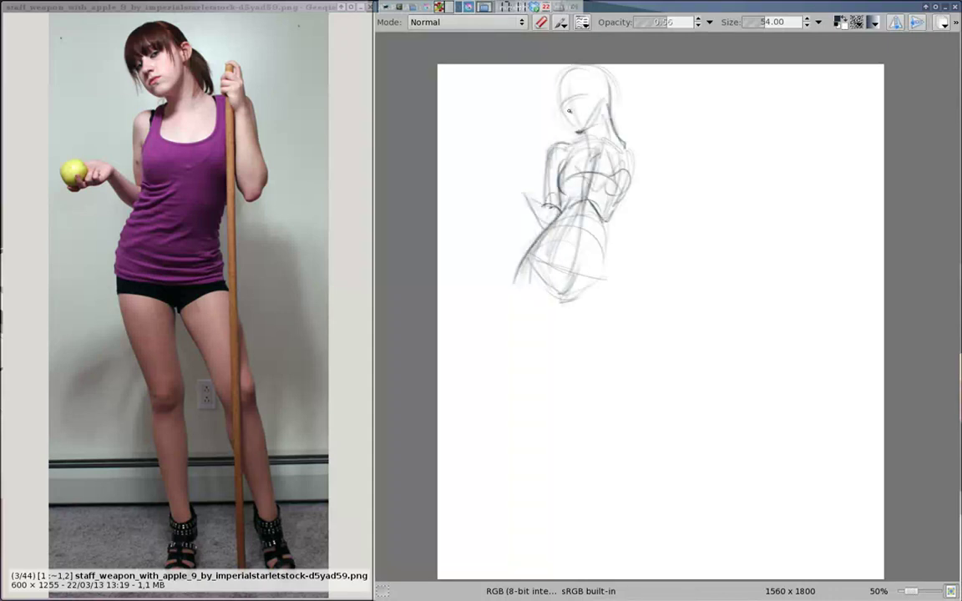
Draw the standing figure's legs down to the feet and the arm holding the staff
{"action": "scroll", "coordinate": [615, 223], "scroll_direction": "down", "scroll_amount": 1}
{"action": "left_click_drag", "start_coordinate": [513, 250], "coordinate": [538, 389]}
{"action": "left_click_drag", "start_coordinate": [538, 388], "coordinate": [546, 526]}
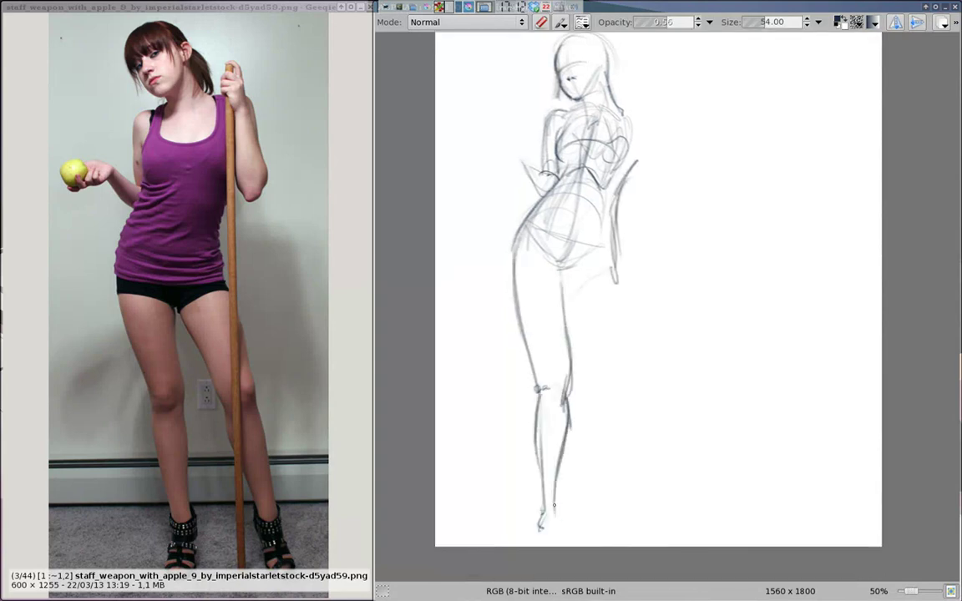
{"action": "mouse_move", "coordinate": [568, 280]}
{"action": "left_mouse_down"}
{"action": "mouse_move", "coordinate": [622, 384]}
{"action": "mouse_move", "coordinate": [660, 518]}
{"action": "left_mouse_up"}
{"action": "left_click_drag", "start_coordinate": [643, 367], "coordinate": [668, 521]}
{"action": "left_click_drag", "start_coordinate": [622, 109], "coordinate": [659, 200]}
{"action": "left_click_drag", "start_coordinate": [626, 83], "coordinate": [638, 134]}
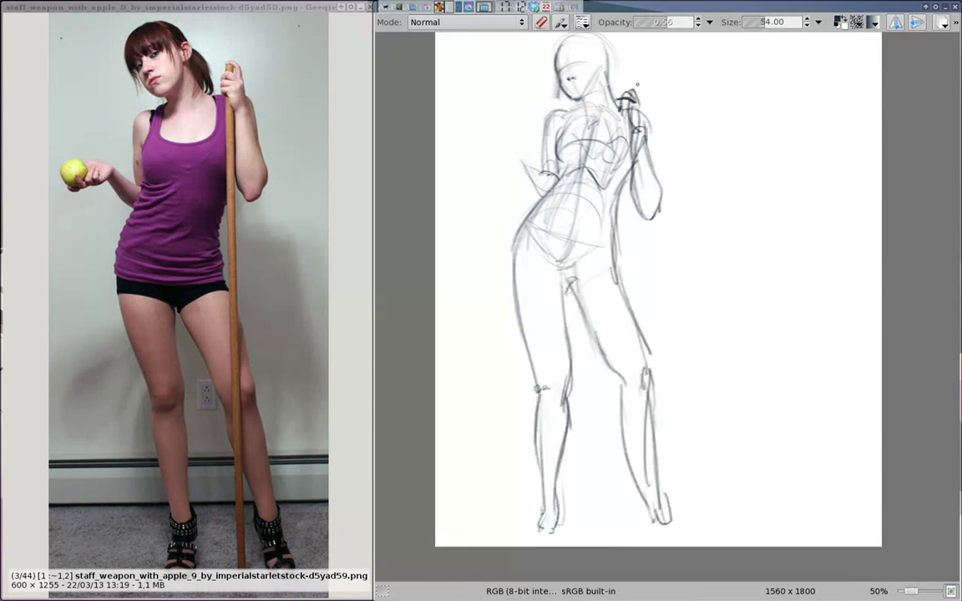
{"action": "left_click_drag", "start_coordinate": [668, 209], "coordinate": [506, 267]}
{"action": "mouse_move", "coordinate": [576, 151]}
{"action": "left_mouse_down"}
{"action": "mouse_move", "coordinate": [585, 222]}
{"action": "mouse_move", "coordinate": [576, 276]}
{"action": "mouse_move", "coordinate": [689, 309]}
{"action": "left_mouse_up"}
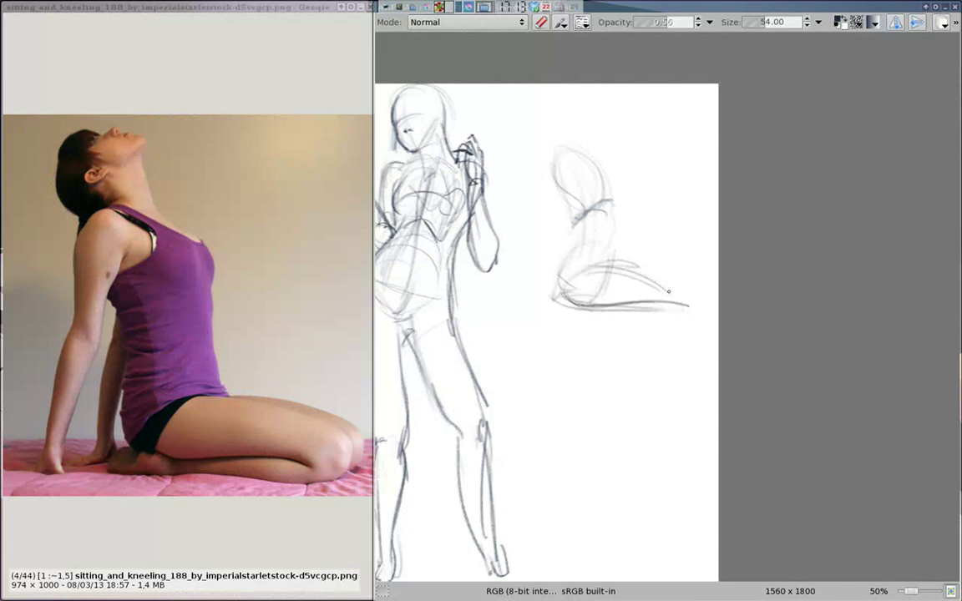
Sketch the kneeling figure's arched back, thigh, supporting arm, tilted head and foot
{"action": "left_click_drag", "start_coordinate": [555, 305], "coordinate": [693, 317]}
{"action": "mouse_move", "coordinate": [559, 251]}
{"action": "left_mouse_down"}
{"action": "mouse_move", "coordinate": [612, 170]}
{"action": "mouse_move", "coordinate": [543, 188]}
{"action": "mouse_move", "coordinate": [489, 317]}
{"action": "left_mouse_up"}
{"action": "left_click_drag", "start_coordinate": [571, 176], "coordinate": [518, 308]}
{"action": "left_click_drag", "start_coordinate": [572, 130], "coordinate": [598, 158]}
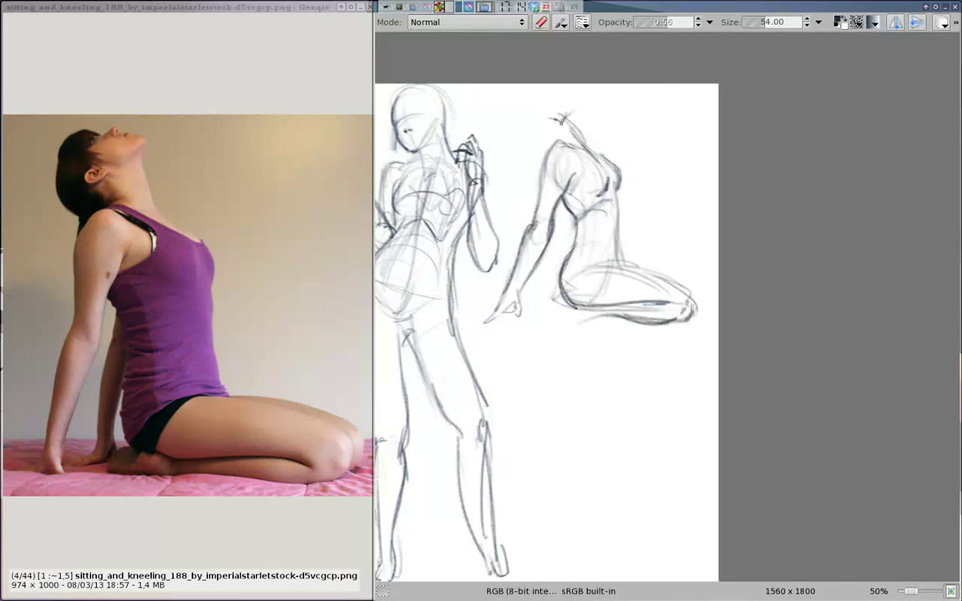
{"action": "mouse_move", "coordinate": [561, 118]}
{"action": "left_mouse_down"}
{"action": "mouse_move", "coordinate": [574, 105]}
{"action": "mouse_move", "coordinate": [527, 134]}
{"action": "mouse_move", "coordinate": [601, 167]}
{"action": "left_mouse_up"}
{"action": "left_click_drag", "start_coordinate": [618, 263], "coordinate": [714, 288]}
{"action": "left_click_drag", "start_coordinate": [584, 322], "coordinate": [714, 321]}
{"action": "left_click_drag", "start_coordinate": [539, 288], "coordinate": [547, 307]}
{"action": "left_click_drag", "start_coordinate": [543, 321], "coordinate": [581, 309]}
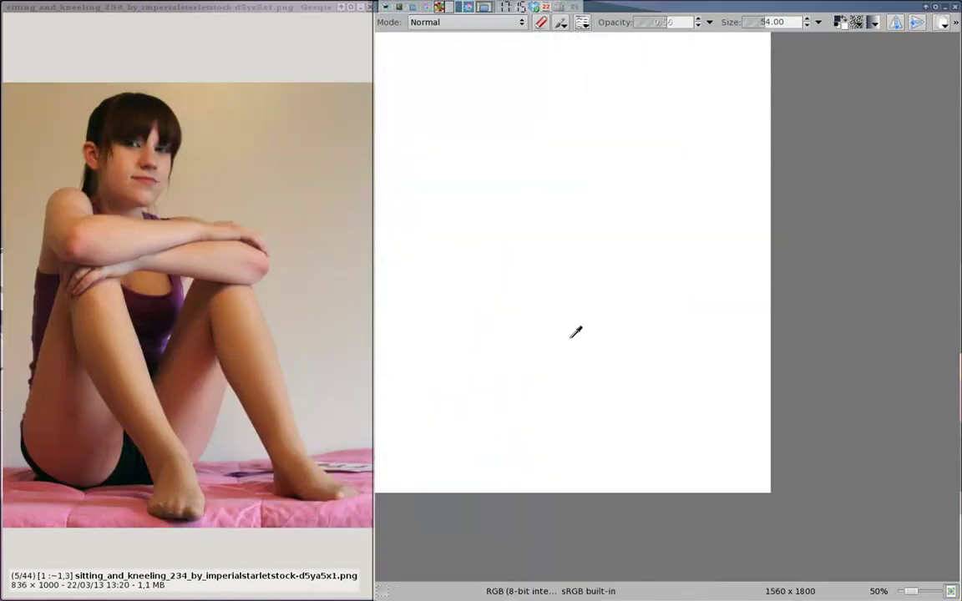
Begin the seated pose's head and torso on the new page
{"action": "left_click_drag", "start_coordinate": [571, 171], "coordinate": [568, 247]}
{"action": "left_click_drag", "start_coordinate": [539, 142], "coordinate": [605, 167]}
{"action": "mouse_move", "coordinate": [528, 200]}
{"action": "left_mouse_down"}
{"action": "mouse_move", "coordinate": [597, 192]}
{"action": "mouse_move", "coordinate": [585, 276]}
{"action": "left_mouse_up"}
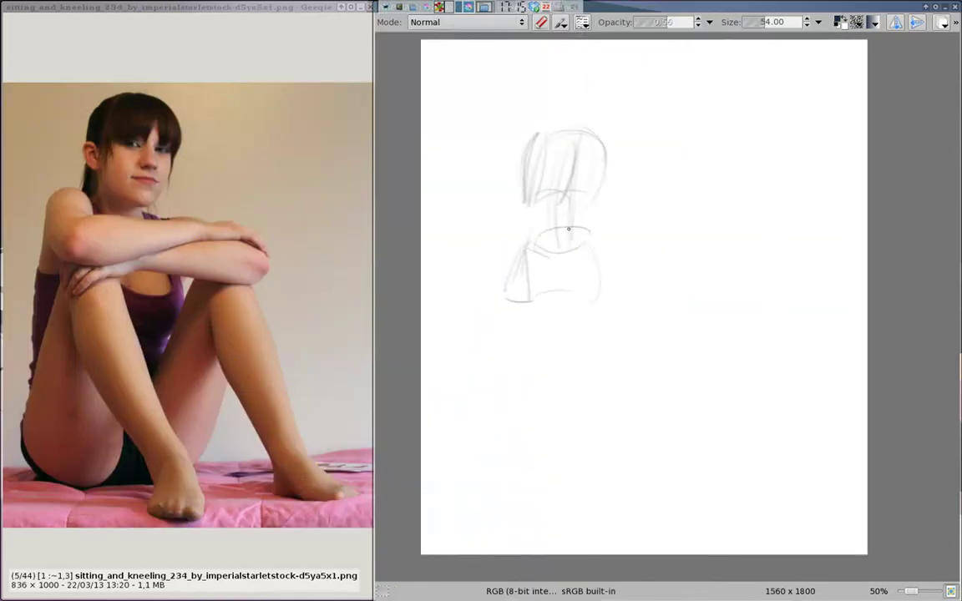
Rough in the seated figure's head, body mass and folded arms
{"action": "left_click_drag", "start_coordinate": [526, 138], "coordinate": [534, 322]}
{"action": "mouse_move", "coordinate": [576, 225]}
{"action": "left_mouse_down"}
{"action": "mouse_move", "coordinate": [588, 318]}
{"action": "mouse_move", "coordinate": [664, 171]}
{"action": "left_mouse_up"}
{"action": "mouse_move", "coordinate": [547, 127]}
{"action": "left_mouse_down"}
{"action": "mouse_move", "coordinate": [526, 180]}
{"action": "mouse_move", "coordinate": [652, 148]}
{"action": "left_mouse_up"}
{"action": "left_click_drag", "start_coordinate": [517, 134], "coordinate": [663, 143]}
{"action": "mouse_move", "coordinate": [597, 133]}
{"action": "left_mouse_down"}
{"action": "mouse_move", "coordinate": [672, 159]}
{"action": "mouse_move", "coordinate": [578, 190]}
{"action": "mouse_move", "coordinate": [534, 329]}
{"action": "left_mouse_up"}
Sketch the seated figure's legs, feet and head circle
{"action": "mouse_move", "coordinate": [538, 222]}
{"action": "left_mouse_down"}
{"action": "mouse_move", "coordinate": [588, 351]}
{"action": "mouse_move", "coordinate": [635, 399]}
{"action": "left_mouse_up"}
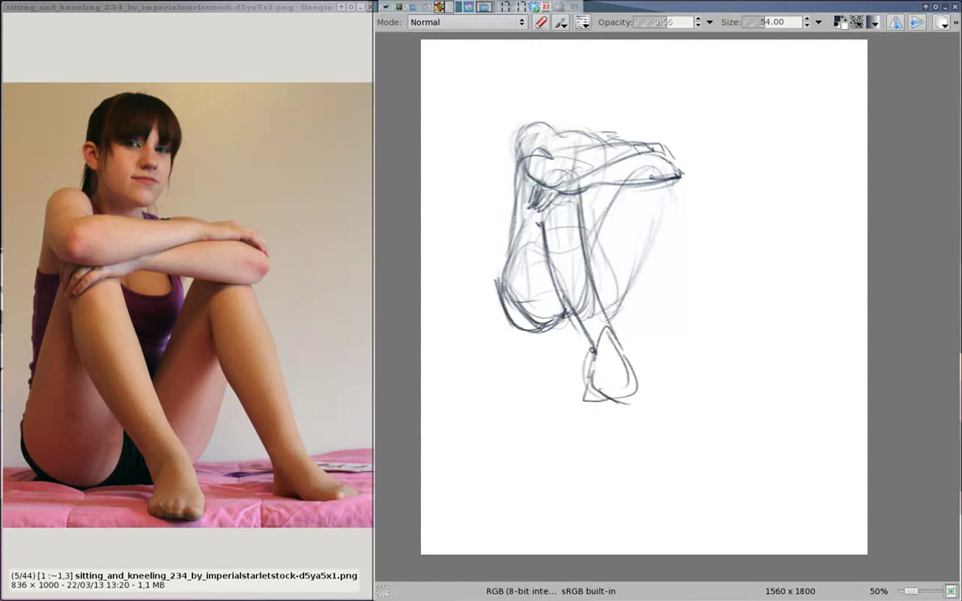
{"action": "left_click_drag", "start_coordinate": [639, 213], "coordinate": [701, 346]}
{"action": "mouse_move", "coordinate": [672, 188]}
{"action": "left_mouse_down"}
{"action": "mouse_move", "coordinate": [733, 342]}
{"action": "mouse_move", "coordinate": [668, 392]}
{"action": "mouse_move", "coordinate": [756, 405]}
{"action": "left_mouse_up"}
{"action": "left_click_drag", "start_coordinate": [576, 63], "coordinate": [568, 117]}
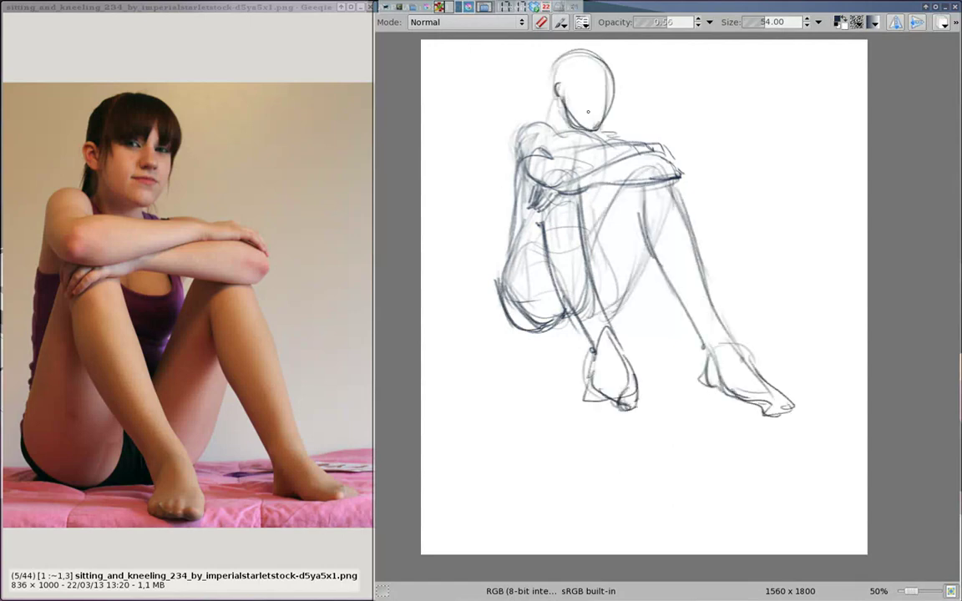
{"action": "left_click_drag", "start_coordinate": [603, 408], "coordinate": [577, 278]}
Draw the small guitar player with legs, guitar body and double-lined neck, then start the lying figure's head
{"action": "mouse_move", "coordinate": [501, 261]}
{"action": "left_mouse_down"}
{"action": "mouse_move", "coordinate": [478, 339]}
{"action": "mouse_move", "coordinate": [434, 305]}
{"action": "mouse_move", "coordinate": [409, 267]}
{"action": "mouse_move", "coordinate": [437, 254]}
{"action": "left_mouse_up"}
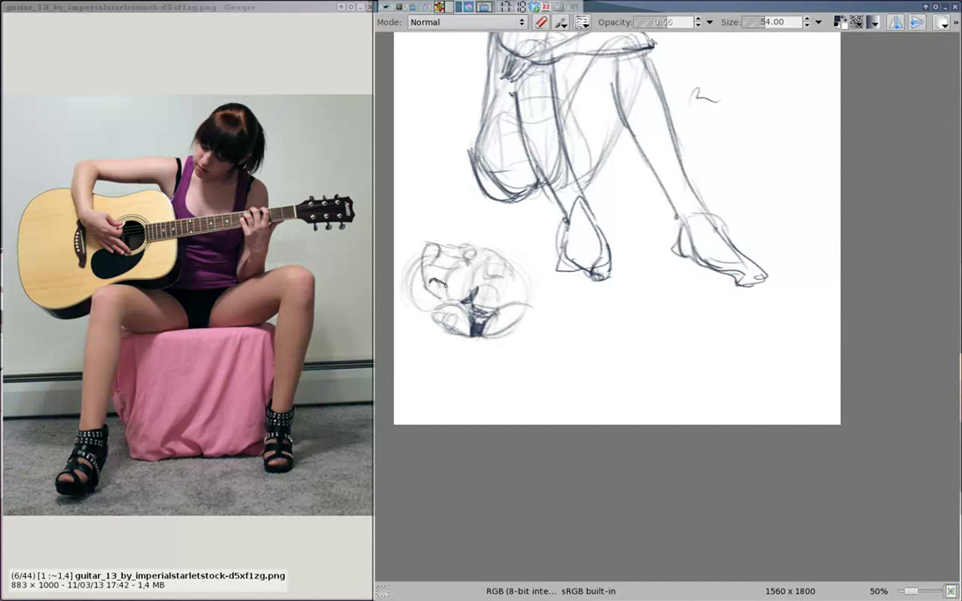
{"action": "left_click_drag", "start_coordinate": [415, 380], "coordinate": [405, 401]}
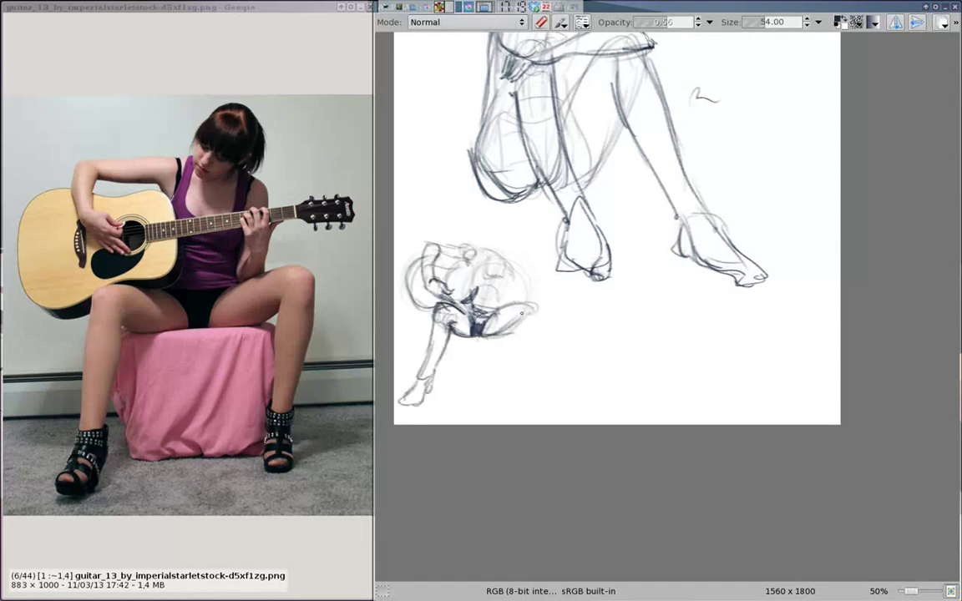
{"action": "left_click_drag", "start_coordinate": [493, 309], "coordinate": [521, 392]}
{"action": "left_click_drag", "start_coordinate": [430, 251], "coordinate": [411, 316]}
{"action": "left_click_drag", "start_coordinate": [476, 281], "coordinate": [561, 272]}
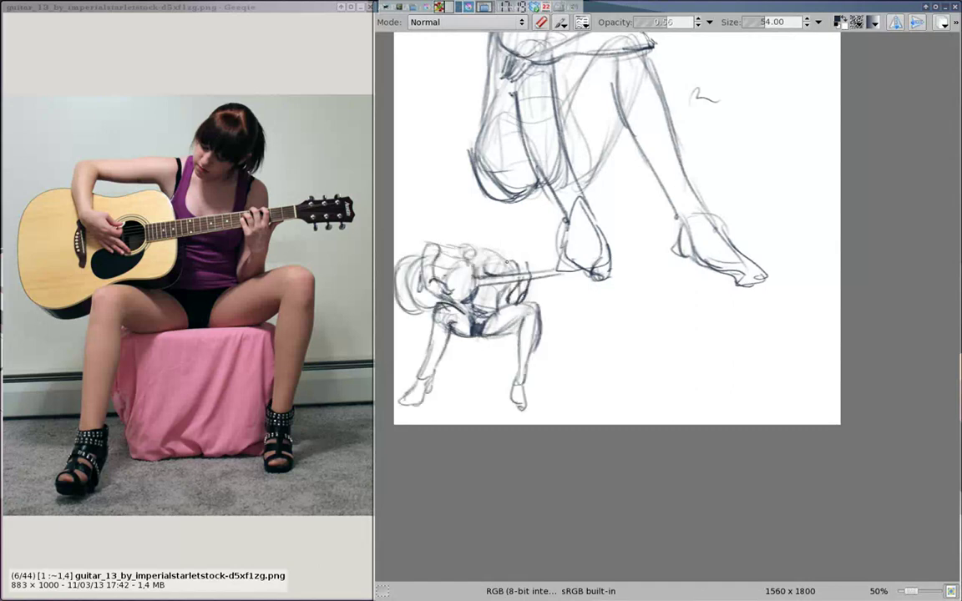
{"action": "left_click_drag", "start_coordinate": [473, 269], "coordinate": [566, 253]}
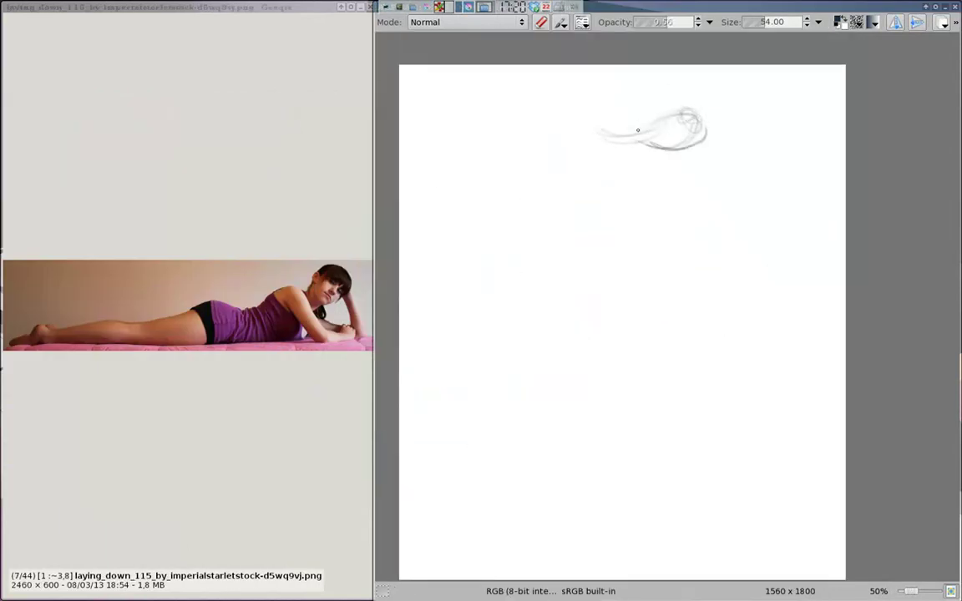
{"action": "mouse_move", "coordinate": [637, 131]}
{"action": "left_mouse_down"}
{"action": "mouse_move", "coordinate": [632, 141]}
{"action": "mouse_move", "coordinate": [647, 120]}
{"action": "left_mouse_up"}
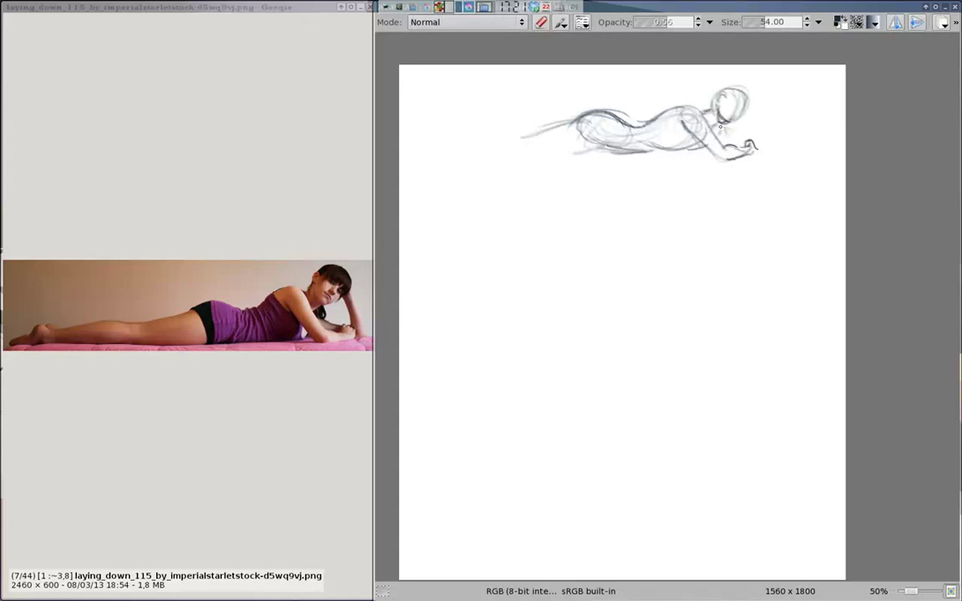
Finish the lying figure's legs, label the sketch '2' and add arrow marks near the head
{"action": "mouse_move", "coordinate": [666, 142]}
{"action": "left_mouse_down"}
{"action": "mouse_move", "coordinate": [429, 150]}
{"action": "mouse_move", "coordinate": [623, 155]}
{"action": "left_mouse_up"}
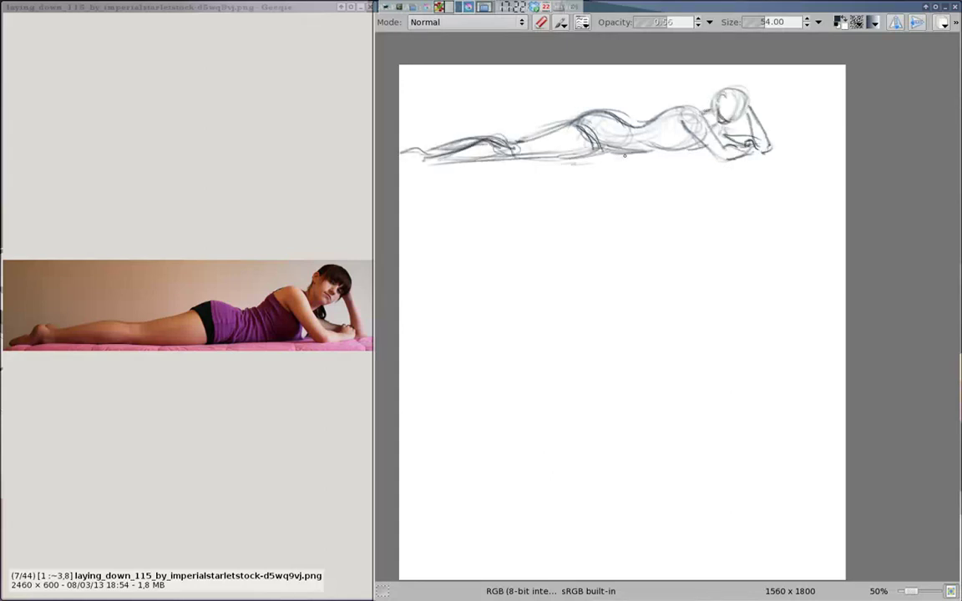
{"action": "left_click_drag", "start_coordinate": [769, 47], "coordinate": [781, 62]}
{"action": "left_click_drag", "start_coordinate": [668, 82], "coordinate": [693, 81]}
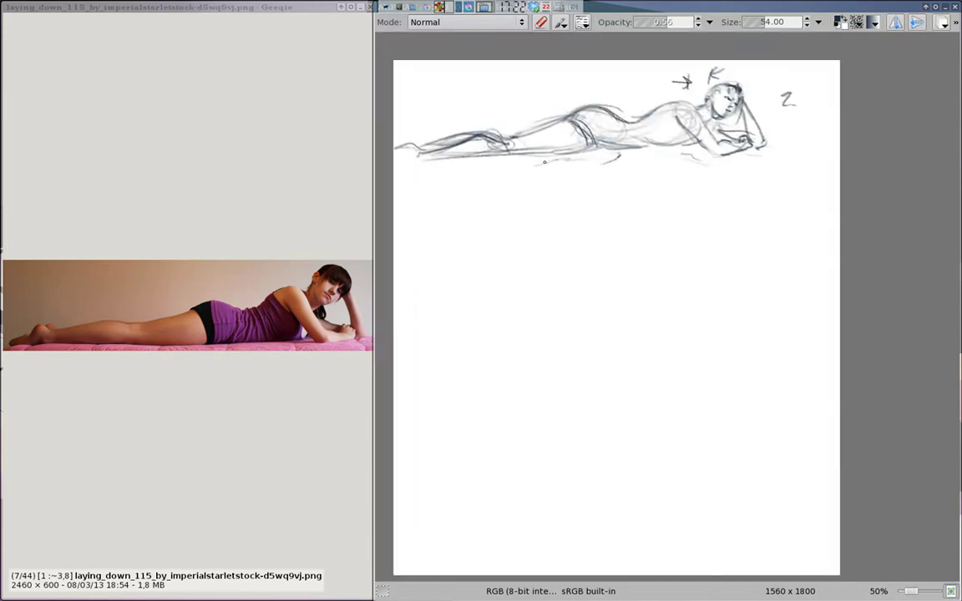
{"action": "left_click_drag", "start_coordinate": [488, 213], "coordinate": [543, 246]}
{"action": "mouse_move", "coordinate": [514, 200]}
{"action": "left_mouse_down"}
{"action": "mouse_move", "coordinate": [536, 244]}
{"action": "mouse_move", "coordinate": [501, 260]}
{"action": "left_mouse_up"}
Sketch the reclining sofa pose: torso, raised arm, ground line, raised bent leg and foot
{"action": "mouse_move", "coordinate": [492, 213]}
{"action": "left_mouse_down"}
{"action": "mouse_move", "coordinate": [509, 250]}
{"action": "mouse_move", "coordinate": [555, 276]}
{"action": "left_mouse_up"}
{"action": "left_click_drag", "start_coordinate": [535, 200], "coordinate": [574, 295]}
{"action": "left_click_drag", "start_coordinate": [491, 248], "coordinate": [462, 252]}
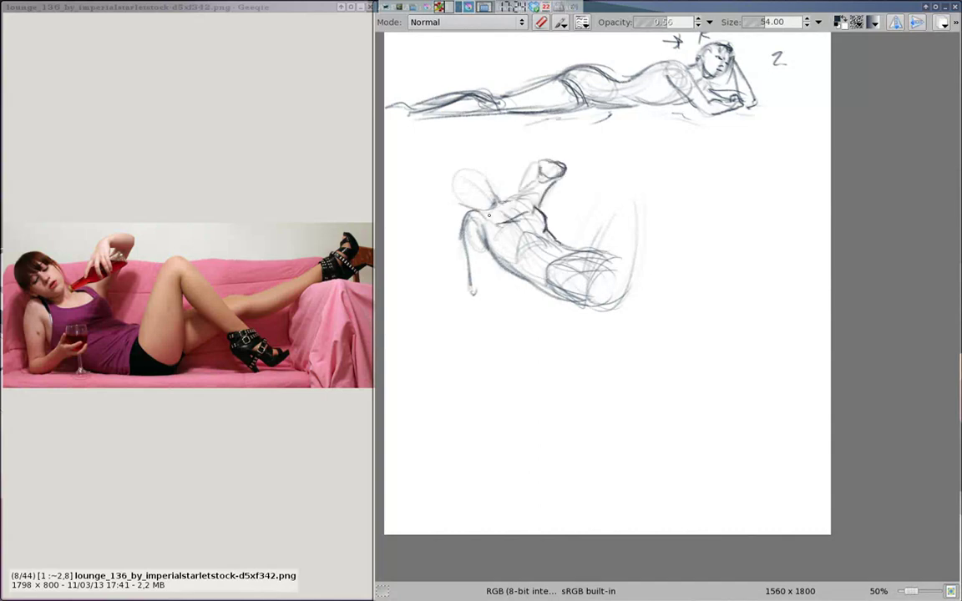
{"action": "left_click_drag", "start_coordinate": [421, 307], "coordinate": [555, 302]}
{"action": "mouse_move", "coordinate": [471, 294]}
{"action": "left_mouse_down"}
{"action": "mouse_move", "coordinate": [528, 272]}
{"action": "mouse_move", "coordinate": [561, 207]}
{"action": "left_mouse_up"}
{"action": "left_click_drag", "start_coordinate": [534, 250], "coordinate": [602, 154]}
{"action": "mouse_move", "coordinate": [576, 251]}
{"action": "left_mouse_down"}
{"action": "mouse_move", "coordinate": [631, 171]}
{"action": "mouse_move", "coordinate": [697, 271]}
{"action": "left_mouse_up"}
{"action": "mouse_move", "coordinate": [685, 237]}
{"action": "left_mouse_down"}
{"action": "mouse_move", "coordinate": [727, 222]}
{"action": "mouse_move", "coordinate": [746, 167]}
{"action": "left_mouse_up"}
Draw a small standing figure with head, shoulder, legs and a long staff below
{"action": "mouse_move", "coordinate": [513, 251]}
{"action": "left_mouse_down"}
{"action": "mouse_move", "coordinate": [522, 318]}
{"action": "mouse_move", "coordinate": [542, 326]}
{"action": "mouse_move", "coordinate": [529, 379]}
{"action": "left_mouse_up"}
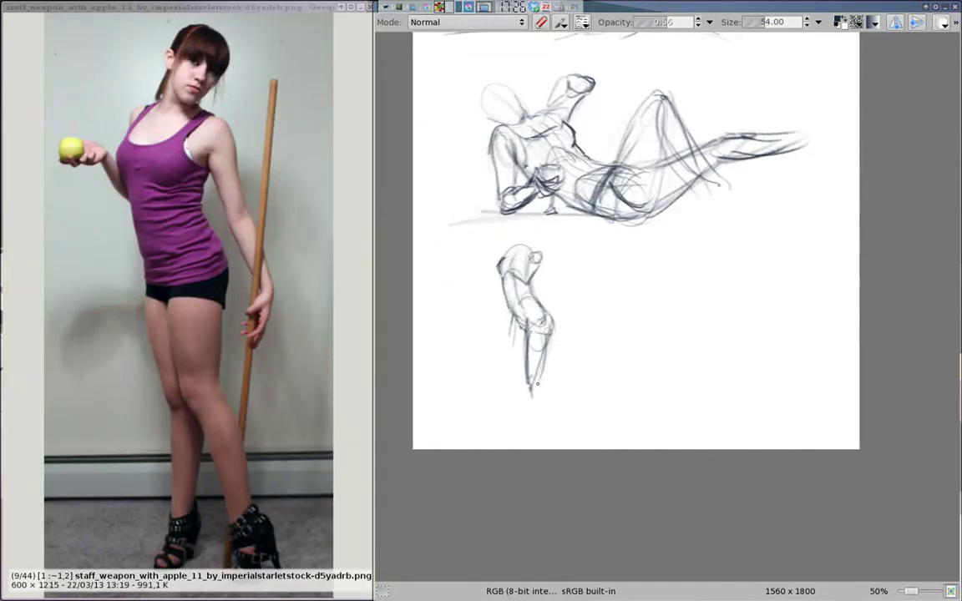
{"action": "left_click_drag", "start_coordinate": [537, 258], "coordinate": [498, 291]}
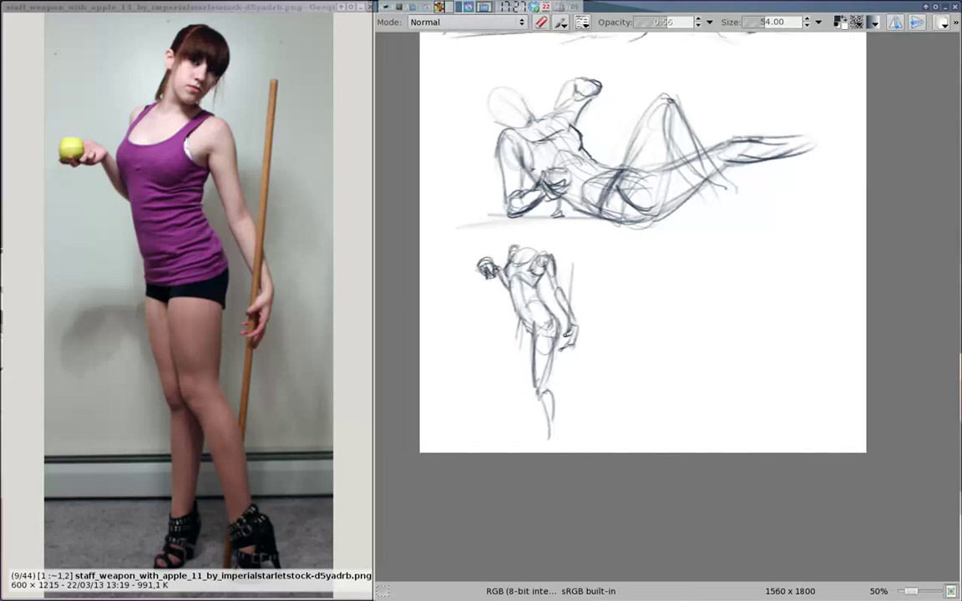
{"action": "left_click_drag", "start_coordinate": [571, 263], "coordinate": [567, 426]}
{"action": "left_click_drag", "start_coordinate": [539, 350], "coordinate": [525, 438]}
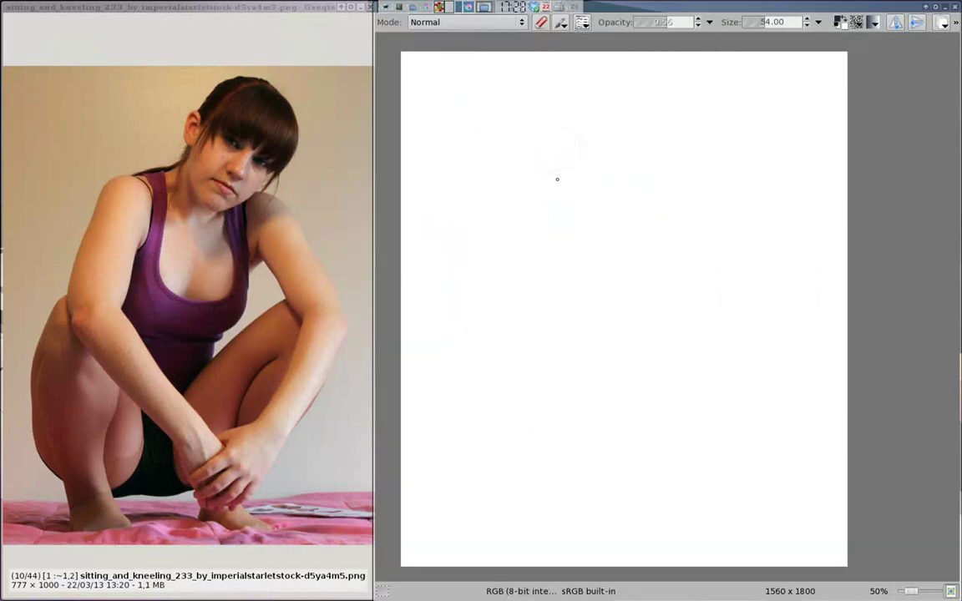
Block in the crouching figure's pelvis, centre line, head oval, left leg, foot and right knee
{"action": "left_click_drag", "start_coordinate": [521, 216], "coordinate": [585, 218]}
{"action": "left_click_drag", "start_coordinate": [547, 261], "coordinate": [564, 169]}
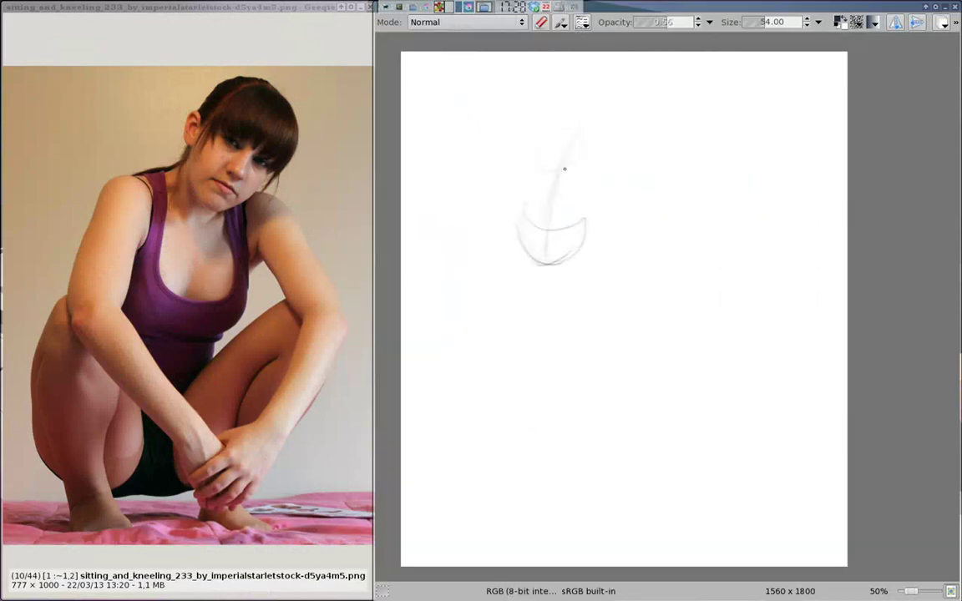
{"action": "left_click_drag", "start_coordinate": [548, 123], "coordinate": [522, 175]}
{"action": "left_click_drag", "start_coordinate": [501, 214], "coordinate": [538, 276]}
{"action": "left_click_drag", "start_coordinate": [501, 96], "coordinate": [484, 234]}
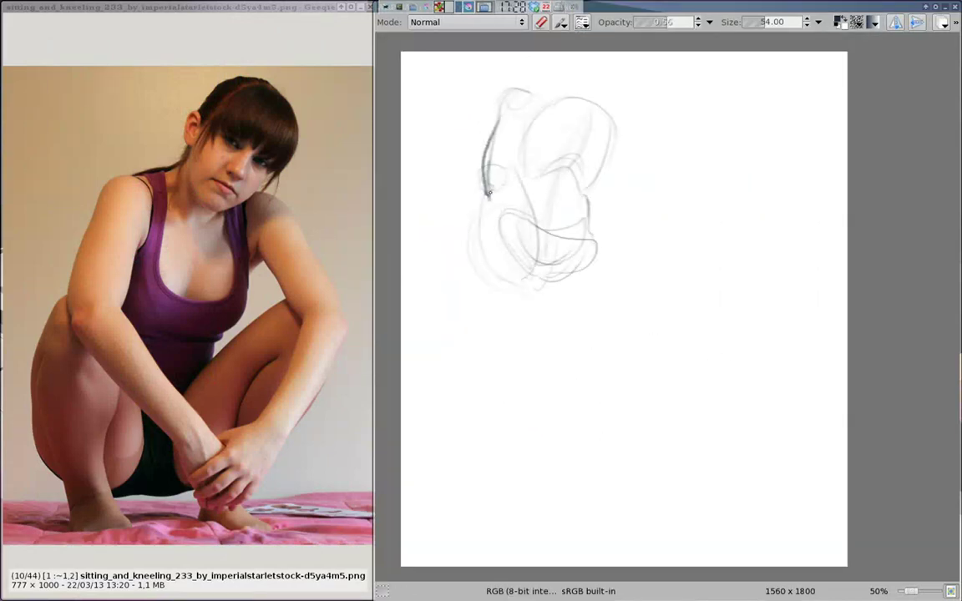
{"action": "left_click_drag", "start_coordinate": [515, 182], "coordinate": [579, 279]}
{"action": "mouse_move", "coordinate": [482, 179]}
{"action": "left_mouse_down"}
{"action": "mouse_move", "coordinate": [464, 296]}
{"action": "mouse_move", "coordinate": [526, 372]}
{"action": "left_mouse_up"}
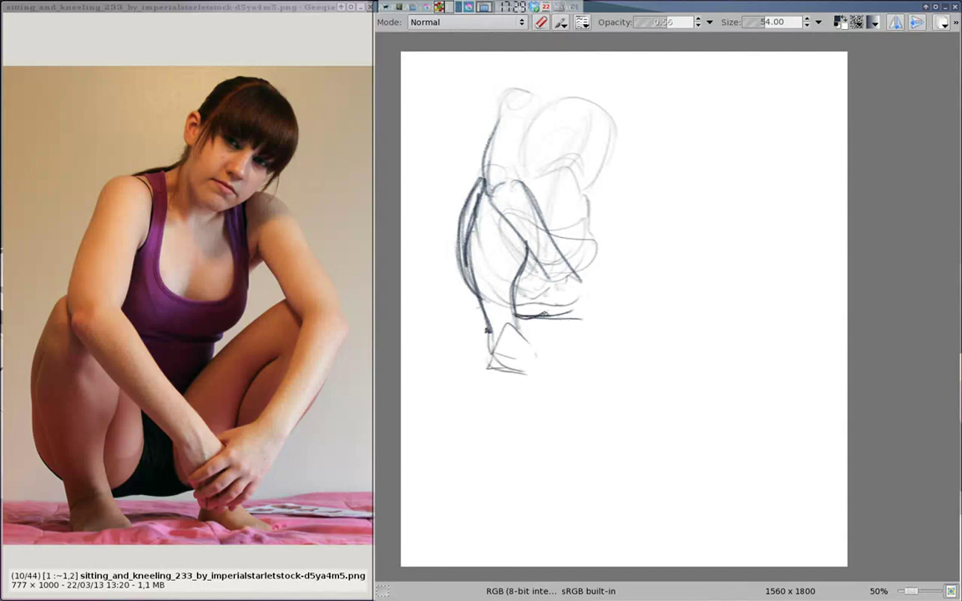
{"action": "left_click_drag", "start_coordinate": [534, 315], "coordinate": [681, 182]}
{"action": "left_click_drag", "start_coordinate": [585, 317], "coordinate": [705, 208]}
{"action": "left_click_drag", "start_coordinate": [585, 226], "coordinate": [680, 179]}
Refine the raised right knee and torso construction lines, adding a double-headed arrow and head strokes
{"action": "mouse_move", "coordinate": [622, 117]}
{"action": "left_mouse_down"}
{"action": "mouse_move", "coordinate": [589, 192]}
{"action": "mouse_move", "coordinate": [714, 213]}
{"action": "left_mouse_up"}
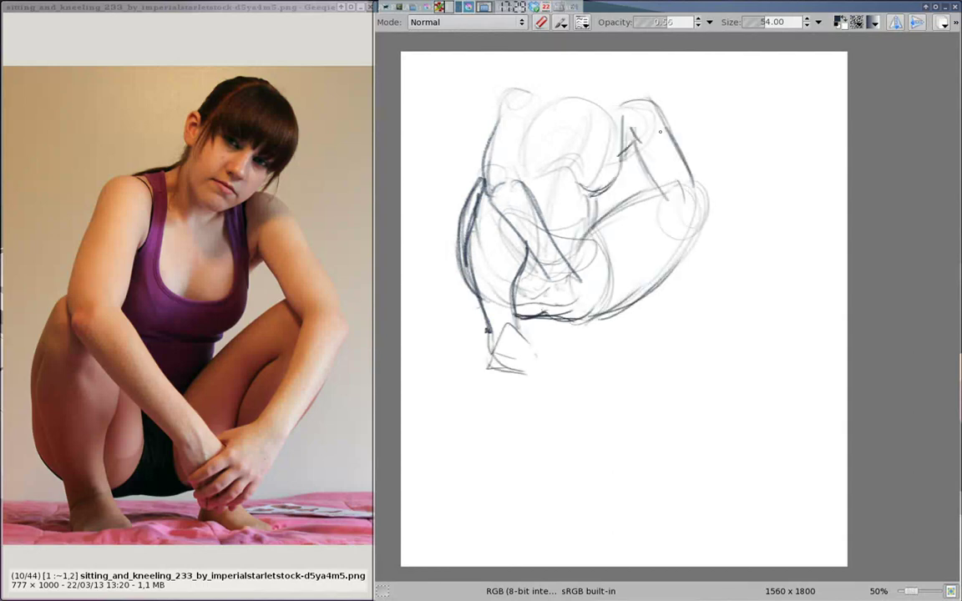
{"action": "mouse_move", "coordinate": [664, 126]}
{"action": "left_mouse_down"}
{"action": "mouse_move", "coordinate": [710, 225]}
{"action": "mouse_move", "coordinate": [609, 301]}
{"action": "left_mouse_up"}
{"action": "left_click_drag", "start_coordinate": [710, 226], "coordinate": [638, 326]}
{"action": "left_click_drag", "start_coordinate": [601, 186], "coordinate": [561, 260]}
{"action": "left_click_drag", "start_coordinate": [495, 200], "coordinate": [547, 301]}
{"action": "mouse_move", "coordinate": [463, 75]}
{"action": "left_mouse_down"}
{"action": "mouse_move", "coordinate": [530, 116]}
{"action": "mouse_move", "coordinate": [561, 93]}
{"action": "left_mouse_up"}
{"action": "left_click_drag", "start_coordinate": [501, 155], "coordinate": [609, 181]}
{"action": "left_click_drag", "start_coordinate": [762, 117], "coordinate": [764, 294]}
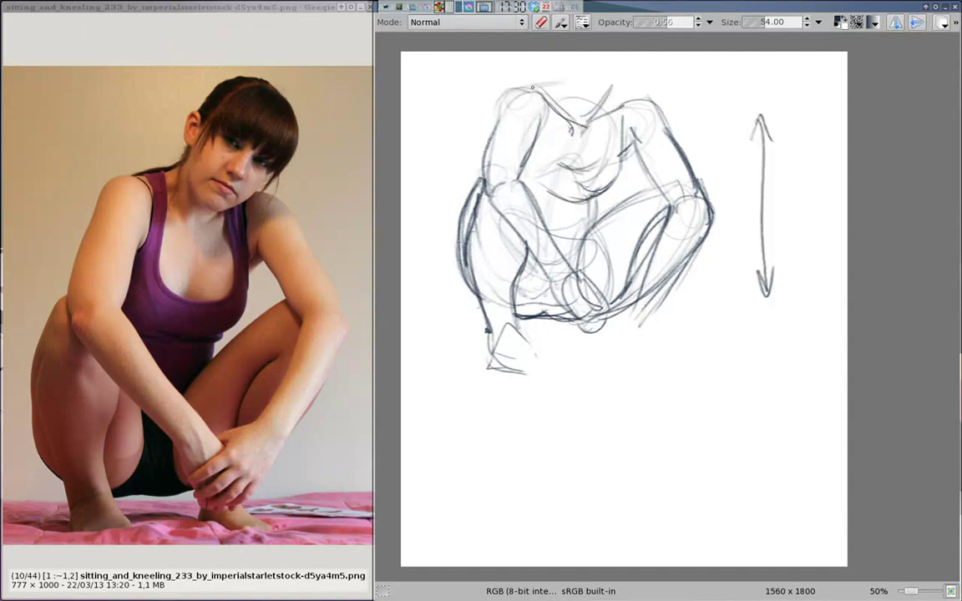
{"action": "mouse_move", "coordinate": [501, 91]}
{"action": "left_mouse_down"}
{"action": "mouse_move", "coordinate": [584, 75]}
{"action": "mouse_move", "coordinate": [573, 129]}
{"action": "left_mouse_up"}
{"action": "left_click_drag", "start_coordinate": [635, 67], "coordinate": [585, 126]}
{"action": "left_click_drag", "start_coordinate": [726, 125], "coordinate": [729, 197]}
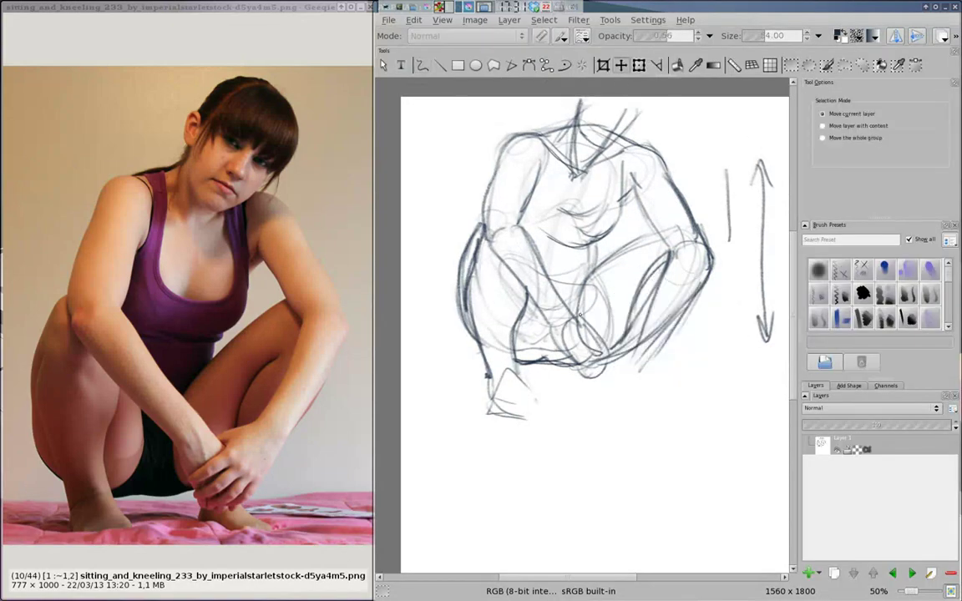
Redraw the crouching figure below with head, torso, knees and feet, darkening both sides
{"action": "scroll", "coordinate": [258, 312], "scroll_direction": "down", "scroll_amount": 1}
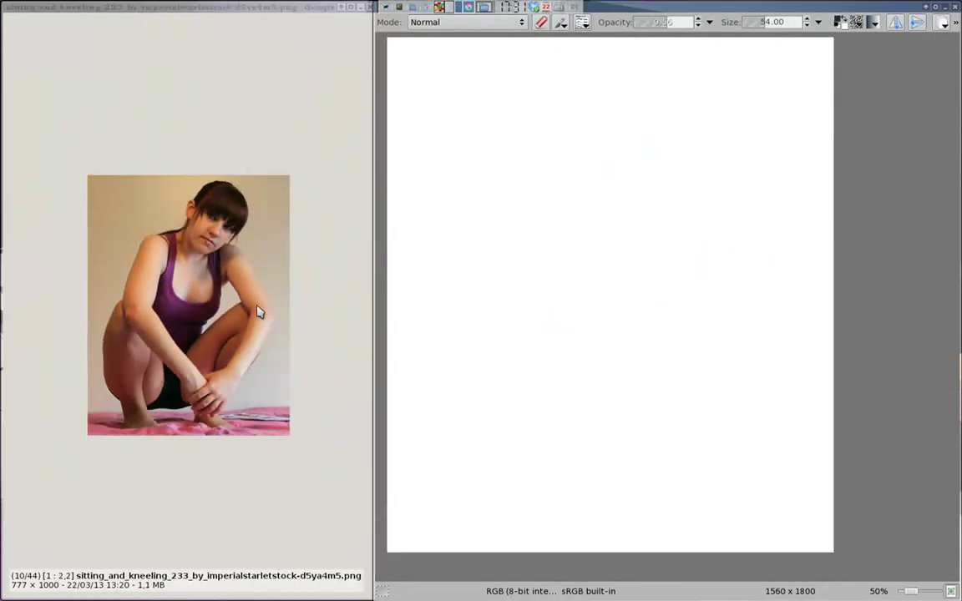
{"action": "mouse_move", "coordinate": [581, 220]}
{"action": "left_mouse_down"}
{"action": "mouse_move", "coordinate": [591, 154]}
{"action": "mouse_move", "coordinate": [534, 242]}
{"action": "mouse_move", "coordinate": [516, 248]}
{"action": "mouse_move", "coordinate": [493, 309]}
{"action": "left_mouse_up"}
{"action": "mouse_move", "coordinate": [501, 250]}
{"action": "left_mouse_down"}
{"action": "mouse_move", "coordinate": [660, 208]}
{"action": "mouse_move", "coordinate": [610, 350]}
{"action": "left_mouse_up"}
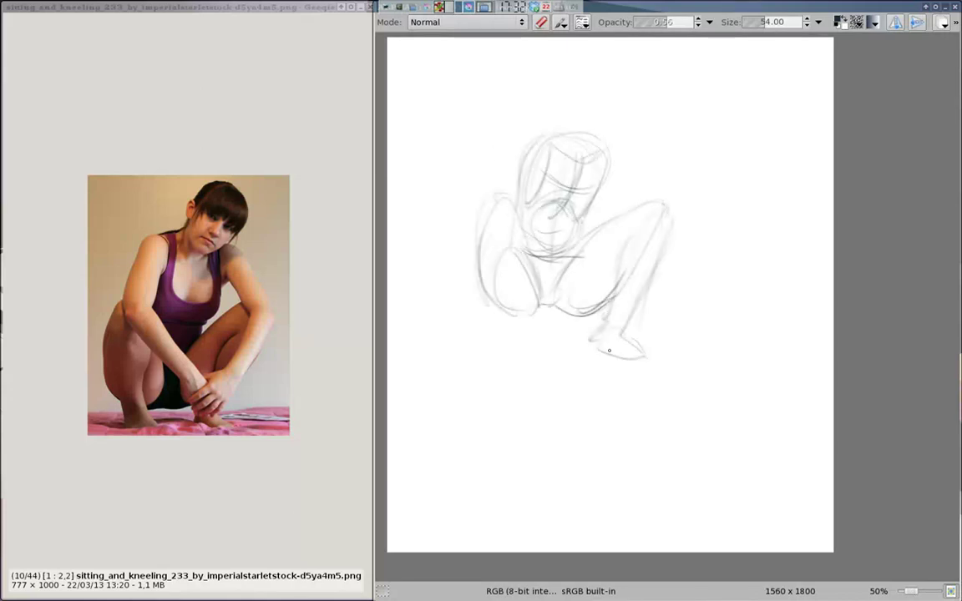
{"action": "mouse_move", "coordinate": [481, 207]}
{"action": "left_mouse_down"}
{"action": "mouse_move", "coordinate": [493, 309]}
{"action": "mouse_move", "coordinate": [522, 315]}
{"action": "left_mouse_up"}
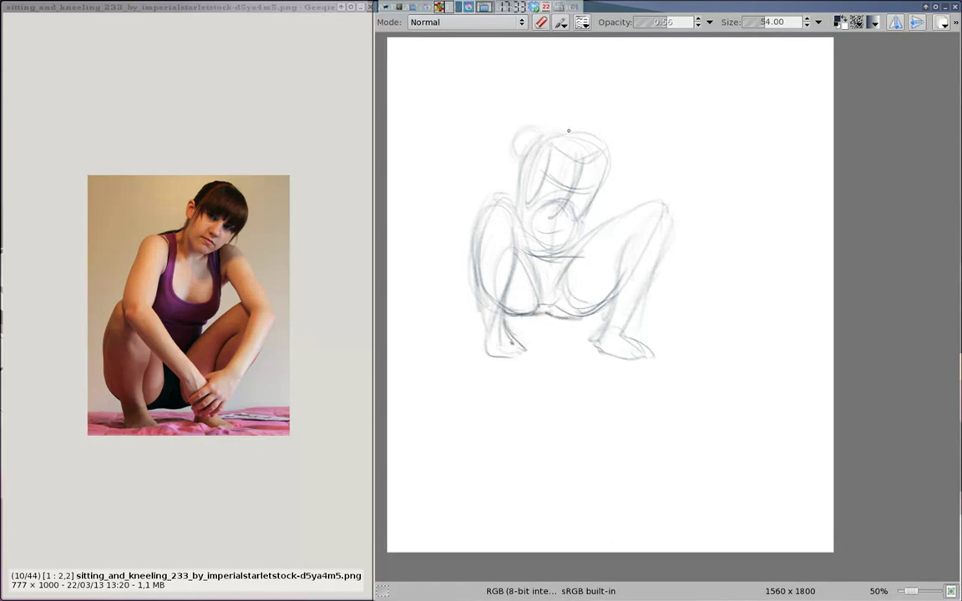
{"action": "mouse_move", "coordinate": [594, 195]}
{"action": "left_mouse_down"}
{"action": "mouse_move", "coordinate": [492, 159]}
{"action": "mouse_move", "coordinate": [501, 276]}
{"action": "mouse_move", "coordinate": [542, 301]}
{"action": "mouse_move", "coordinate": [618, 187]}
{"action": "left_mouse_up"}
{"action": "left_click_drag", "start_coordinate": [618, 151], "coordinate": [683, 222]}
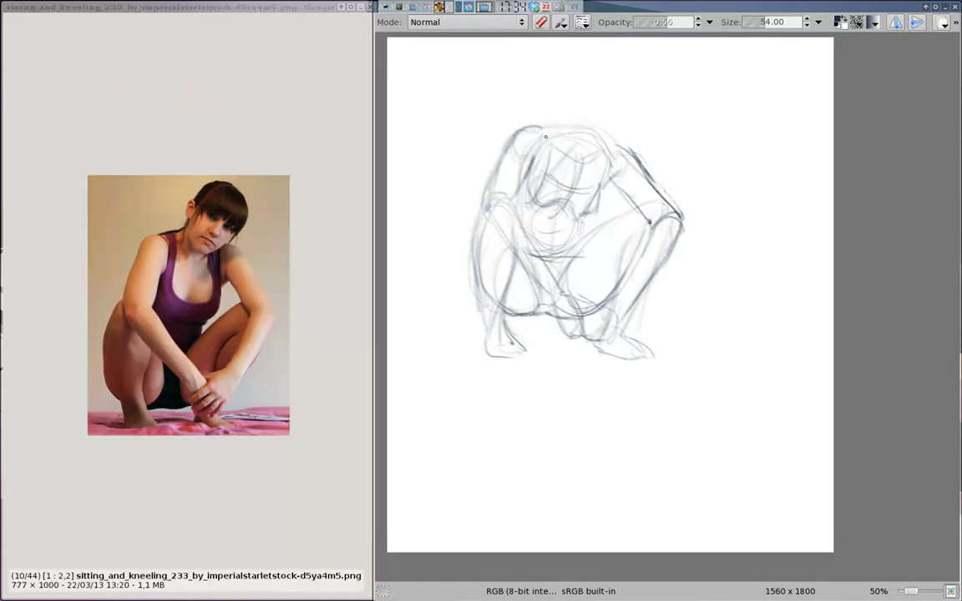
{"action": "left_click_drag", "start_coordinate": [549, 134], "coordinate": [555, 188]}
{"action": "mouse_move", "coordinate": [601, 142]}
{"action": "left_mouse_down"}
{"action": "mouse_move", "coordinate": [586, 194]}
{"action": "mouse_move", "coordinate": [633, 212]}
{"action": "left_mouse_up"}
Darken the legs, shade between them, and outline the feet, clasped hands, head and hair
{"action": "left_click_drag", "start_coordinate": [480, 219], "coordinate": [491, 351]}
{"action": "left_click_drag", "start_coordinate": [513, 265], "coordinate": [538, 311]}
{"action": "left_click_drag", "start_coordinate": [584, 101], "coordinate": [568, 121]}
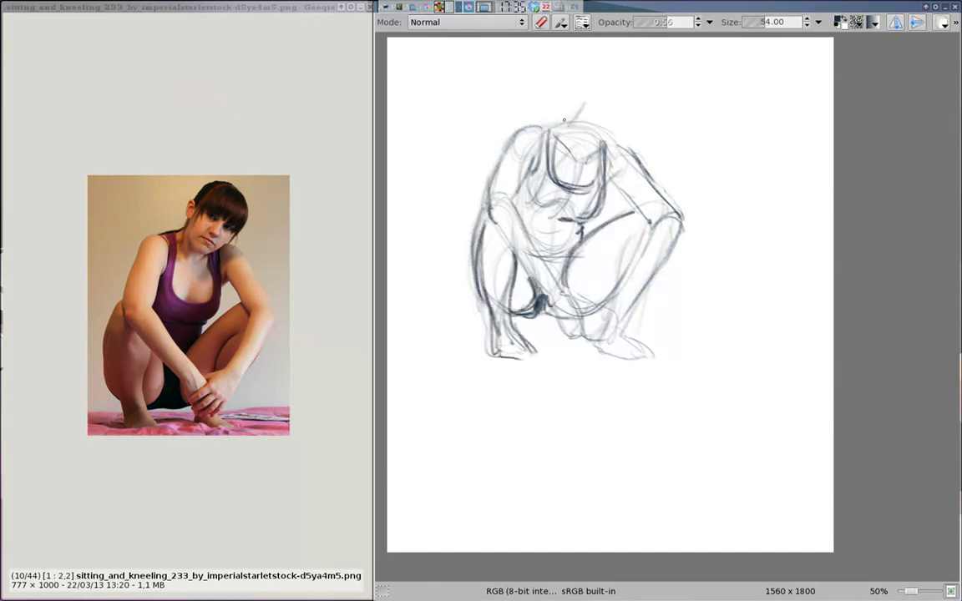
{"action": "mouse_move", "coordinate": [579, 84]}
{"action": "left_mouse_down"}
{"action": "mouse_move", "coordinate": [609, 118]}
{"action": "mouse_move", "coordinate": [594, 73]}
{"action": "left_mouse_up"}
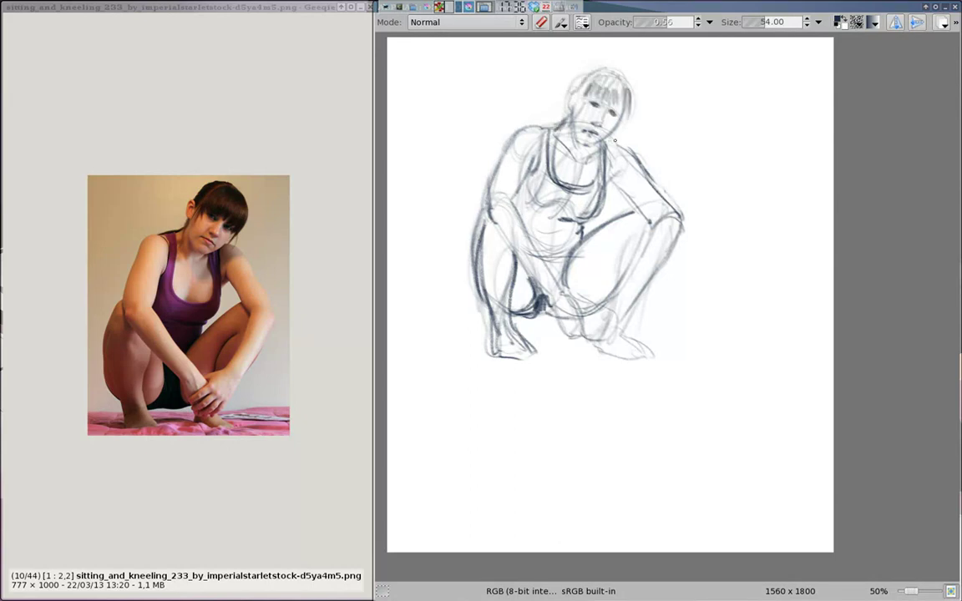
{"action": "mouse_move", "coordinate": [615, 141]}
{"action": "left_mouse_down"}
{"action": "mouse_move", "coordinate": [647, 205]}
{"action": "mouse_move", "coordinate": [599, 338]}
{"action": "left_mouse_up"}
{"action": "left_click_drag", "start_coordinate": [506, 291], "coordinate": [546, 311]}
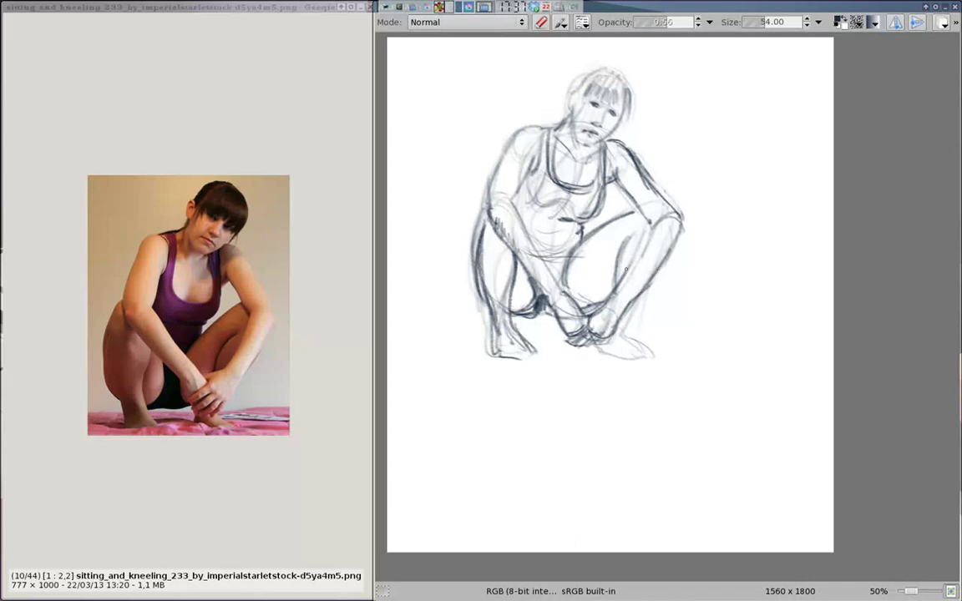
{"action": "left_click_drag", "start_coordinate": [571, 88], "coordinate": [628, 79]}
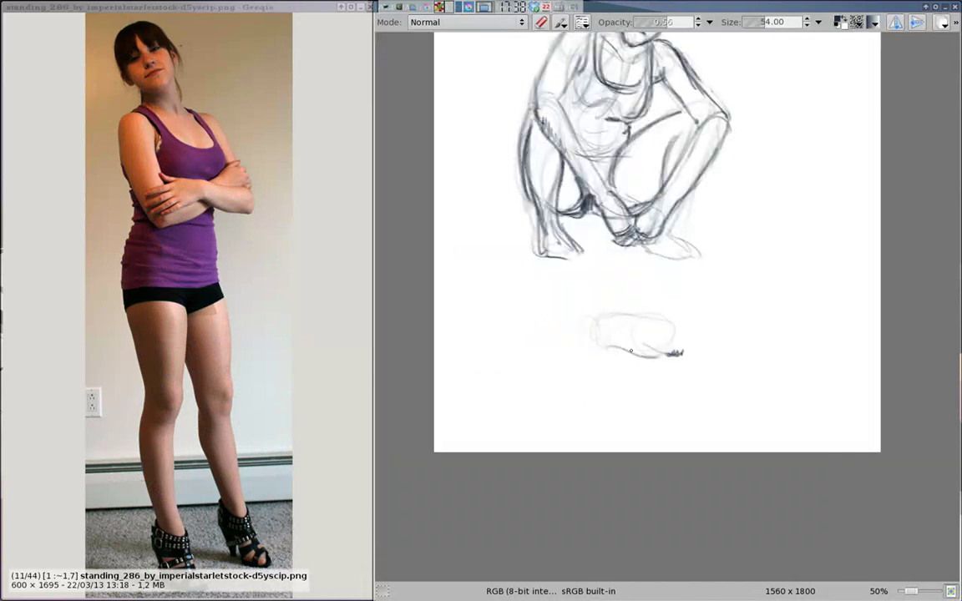
Turn the oval into a hand study with fingers and write 'terrible' beside it
{"action": "mouse_move", "coordinate": [595, 319]}
{"action": "left_mouse_down"}
{"action": "mouse_move", "coordinate": [683, 354]}
{"action": "mouse_move", "coordinate": [678, 326]}
{"action": "mouse_move", "coordinate": [572, 361]}
{"action": "left_mouse_up"}
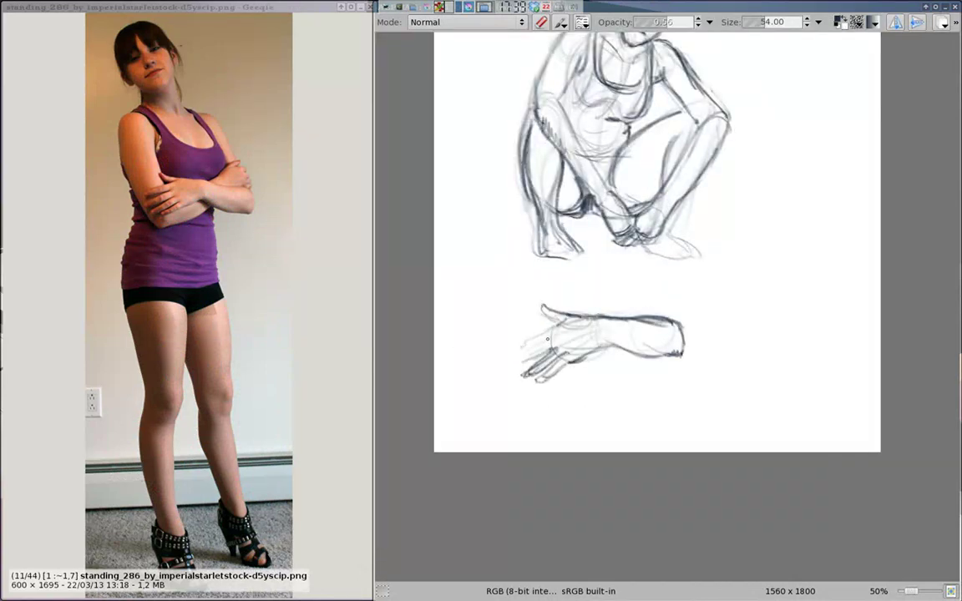
{"action": "left_click_drag", "start_coordinate": [646, 272], "coordinate": [684, 334]}
{"action": "left_click_drag", "start_coordinate": [693, 292], "coordinate": [740, 288]}
{"action": "left_click_drag", "start_coordinate": [651, 293], "coordinate": [414, 367]}
Sketch a standing-leg study with thigh, lower leg and foot
{"action": "left_click_drag", "start_coordinate": [518, 200], "coordinate": [541, 292]}
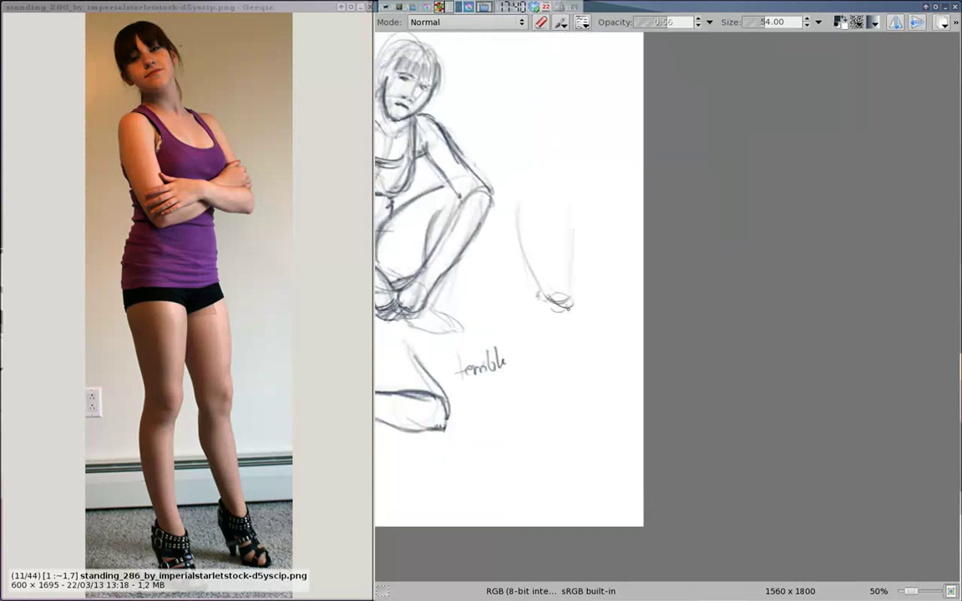
{"action": "mouse_move", "coordinate": [583, 199]}
{"action": "left_mouse_down"}
{"action": "mouse_move", "coordinate": [541, 295]}
{"action": "mouse_move", "coordinate": [528, 392]}
{"action": "left_mouse_up"}
{"action": "mouse_move", "coordinate": [558, 307]}
{"action": "left_mouse_down"}
{"action": "mouse_move", "coordinate": [550, 392]}
{"action": "mouse_move", "coordinate": [595, 497]}
{"action": "left_mouse_up"}
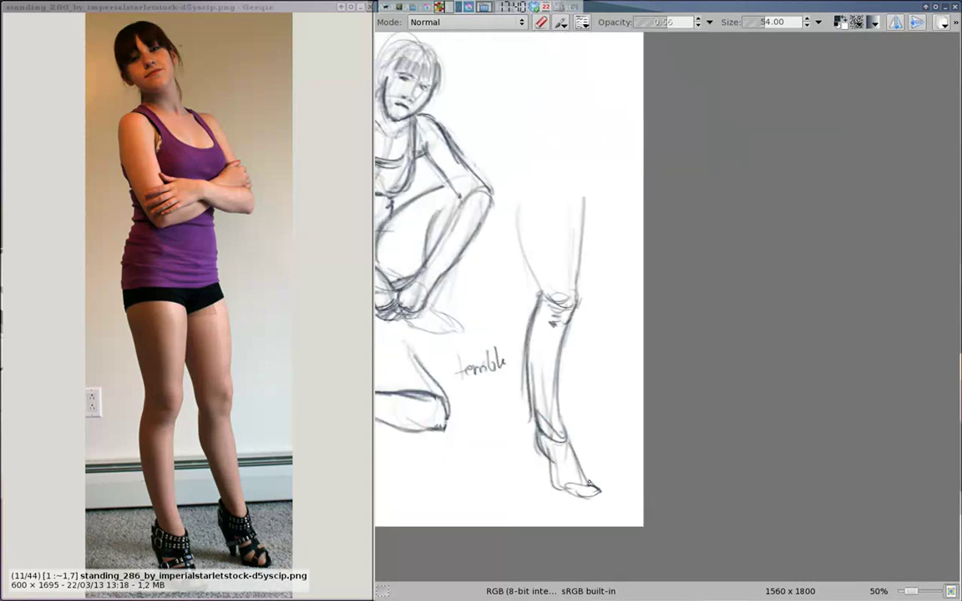
{"action": "left_click_drag", "start_coordinate": [571, 194], "coordinate": [555, 318]}
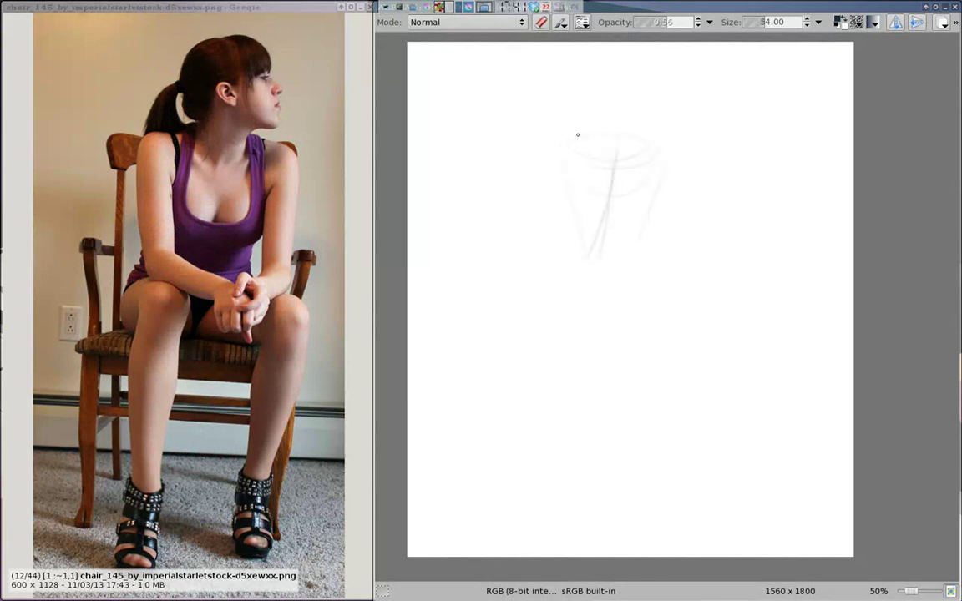
Block in the seated woman's shoulders, chest and pelvis oval, waistband, torso contour and long leg
{"action": "left_click_drag", "start_coordinate": [577, 134], "coordinate": [568, 242]}
{"action": "mouse_move", "coordinate": [685, 150]}
{"action": "left_mouse_down"}
{"action": "mouse_move", "coordinate": [543, 144]}
{"action": "mouse_move", "coordinate": [548, 268]}
{"action": "mouse_move", "coordinate": [643, 260]}
{"action": "left_mouse_up"}
{"action": "left_click_drag", "start_coordinate": [557, 284], "coordinate": [647, 282]}
{"action": "left_click_drag", "start_coordinate": [522, 132], "coordinate": [534, 251]}
{"action": "mouse_move", "coordinate": [551, 317]}
{"action": "left_mouse_down"}
{"action": "mouse_move", "coordinate": [580, 329]}
{"action": "mouse_move", "coordinate": [546, 497]}
{"action": "left_mouse_up"}
{"action": "left_click_drag", "start_coordinate": [534, 246], "coordinate": [513, 339]}
{"action": "mouse_move", "coordinate": [553, 165]}
{"action": "left_mouse_down"}
{"action": "mouse_move", "coordinate": [568, 251]}
{"action": "mouse_move", "coordinate": [647, 306]}
{"action": "mouse_move", "coordinate": [680, 285]}
{"action": "left_mouse_up"}
Sketch the chair seat, seat edge and right legs, refining the chest, shoulder and lower-body lines
{"action": "mouse_move", "coordinate": [585, 209]}
{"action": "left_mouse_down"}
{"action": "mouse_move", "coordinate": [620, 163]}
{"action": "mouse_move", "coordinate": [651, 230]}
{"action": "left_mouse_up"}
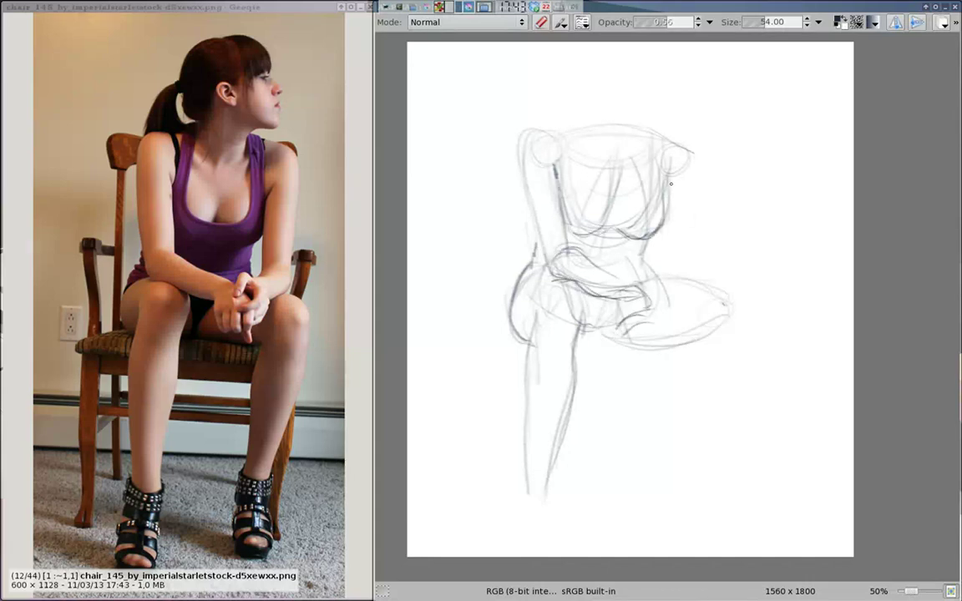
{"action": "left_click_drag", "start_coordinate": [697, 159], "coordinate": [657, 293]}
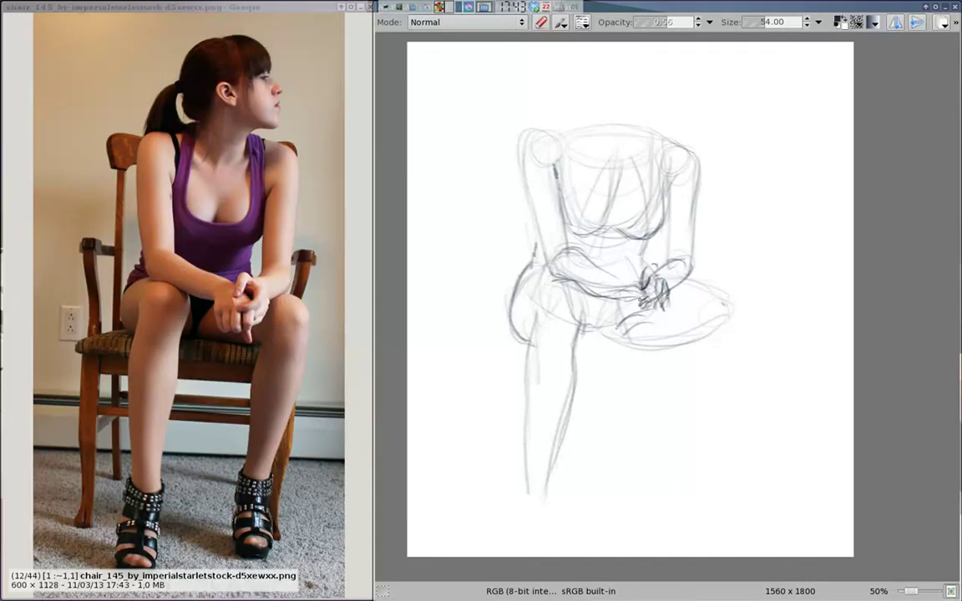
{"action": "mouse_move", "coordinate": [576, 272]}
{"action": "left_mouse_down"}
{"action": "mouse_move", "coordinate": [555, 299]}
{"action": "mouse_move", "coordinate": [668, 267]}
{"action": "left_mouse_up"}
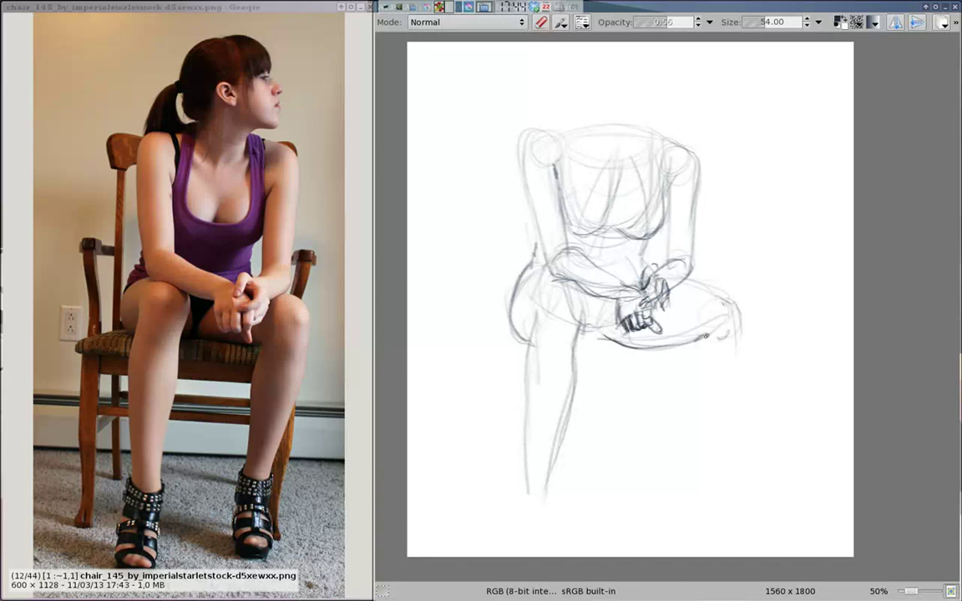
{"action": "left_click_drag", "start_coordinate": [618, 297], "coordinate": [634, 363]}
{"action": "left_click_drag", "start_coordinate": [622, 172], "coordinate": [632, 239]}
{"action": "left_click_drag", "start_coordinate": [547, 201], "coordinate": [619, 239]}
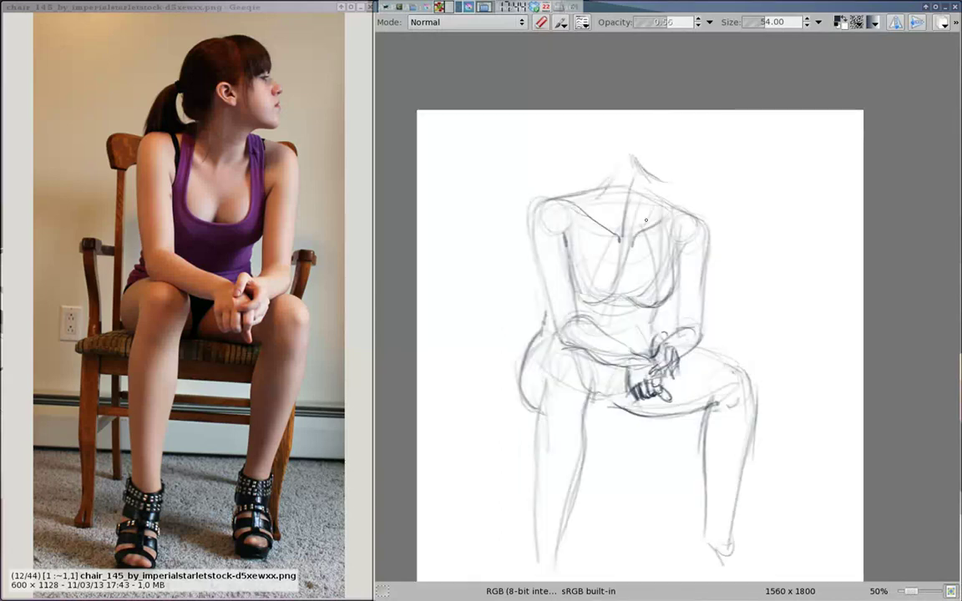
Draw the profiled head, jaw, neck, left arm and tank-top strap with bust line
{"action": "left_click_drag", "start_coordinate": [644, 165], "coordinate": [693, 172]}
{"action": "left_click_drag", "start_coordinate": [594, 167], "coordinate": [601, 123]}
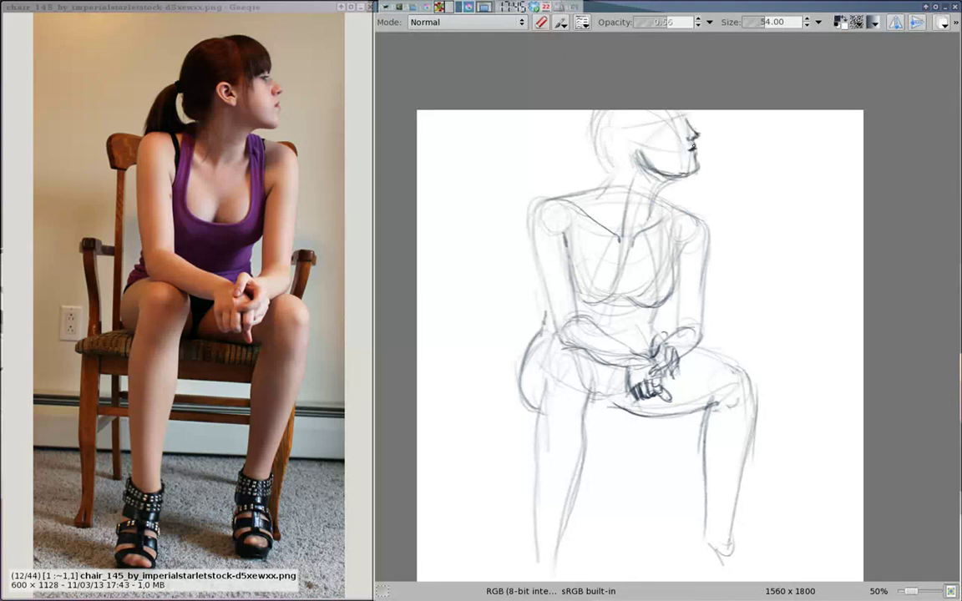
{"action": "left_click_drag", "start_coordinate": [622, 149], "coordinate": [627, 201]}
{"action": "left_click_drag", "start_coordinate": [626, 125], "coordinate": [639, 150]}
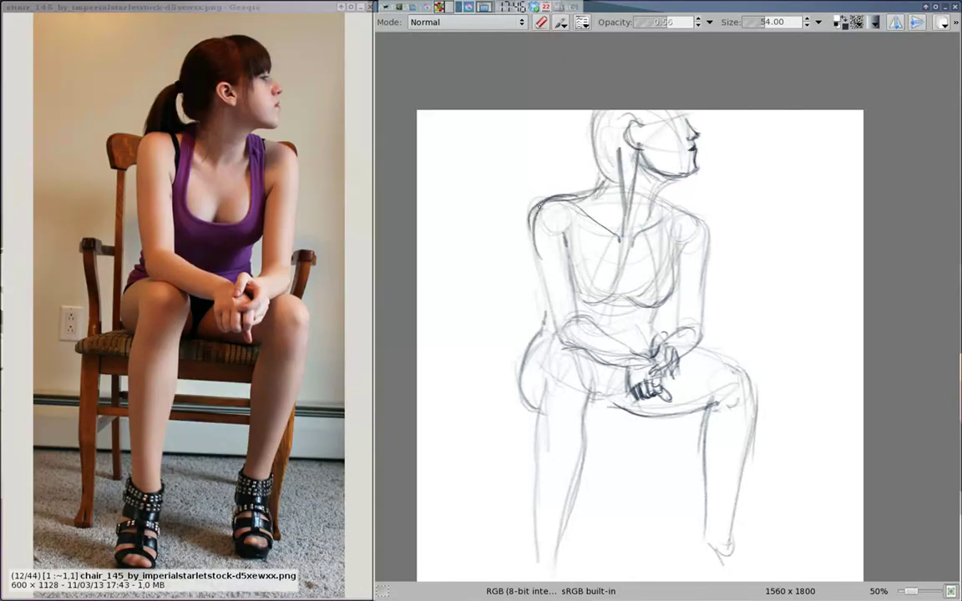
{"action": "left_click_drag", "start_coordinate": [539, 238], "coordinate": [545, 307]}
{"action": "mouse_move", "coordinate": [596, 182]}
{"action": "left_mouse_down"}
{"action": "mouse_move", "coordinate": [601, 258]}
{"action": "mouse_move", "coordinate": [641, 269]}
{"action": "left_mouse_up"}
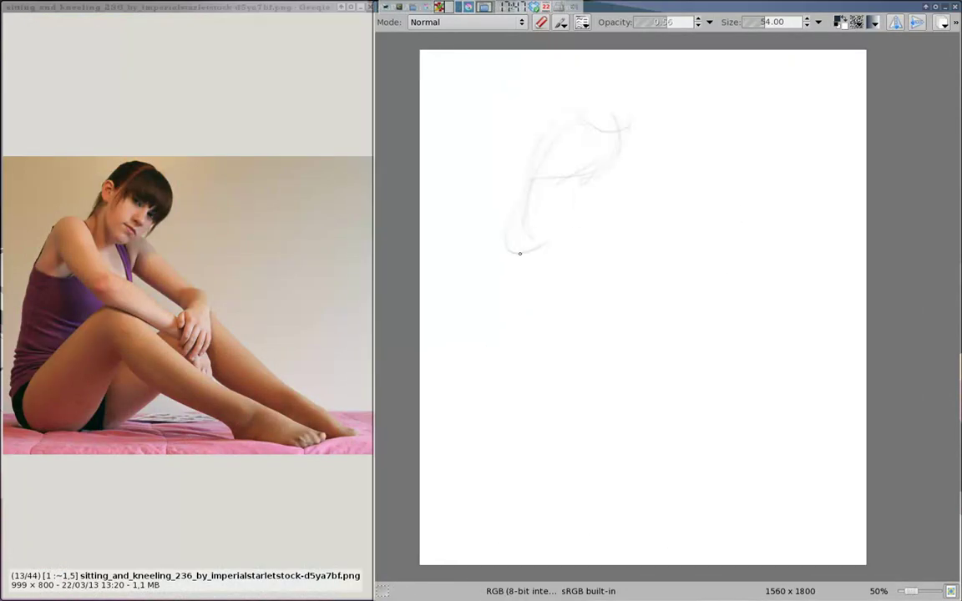
Sketch the knee-hugging seated figure's body, legs, head and knee, then bring up the next pose photo
{"action": "mouse_move", "coordinate": [519, 253]}
{"action": "left_mouse_down"}
{"action": "mouse_move", "coordinate": [528, 266]}
{"action": "mouse_move", "coordinate": [678, 203]}
{"action": "mouse_move", "coordinate": [735, 198]}
{"action": "mouse_move", "coordinate": [847, 297]}
{"action": "mouse_move", "coordinate": [597, 111]}
{"action": "left_mouse_up"}
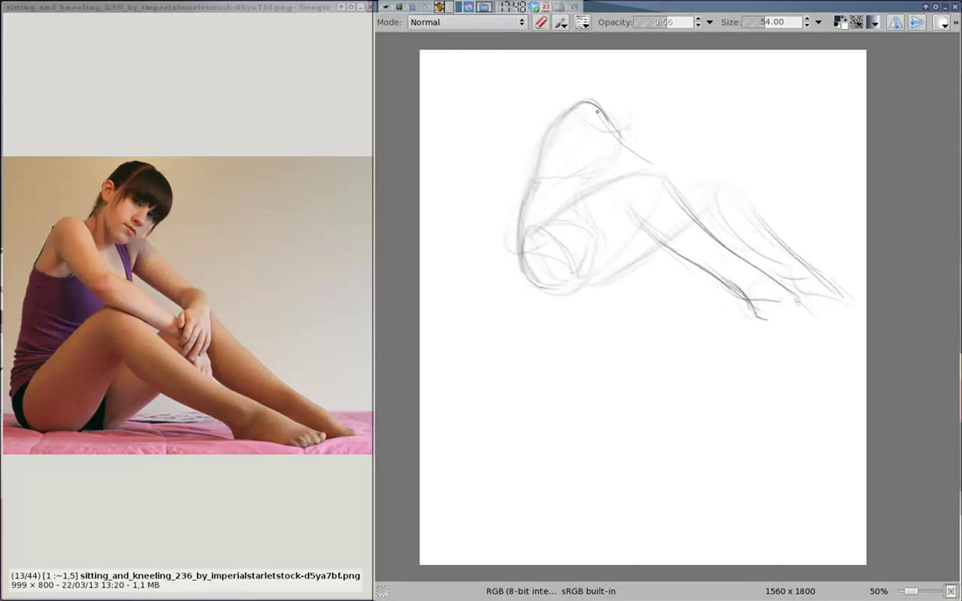
{"action": "mouse_move", "coordinate": [665, 177]}
{"action": "left_mouse_down"}
{"action": "mouse_move", "coordinate": [576, 154]}
{"action": "mouse_move", "coordinate": [534, 126]}
{"action": "mouse_move", "coordinate": [576, 104]}
{"action": "mouse_move", "coordinate": [667, 146]}
{"action": "mouse_move", "coordinate": [722, 209]}
{"action": "mouse_move", "coordinate": [635, 125]}
{"action": "mouse_move", "coordinate": [615, 84]}
{"action": "mouse_move", "coordinate": [646, 84]}
{"action": "left_mouse_up"}
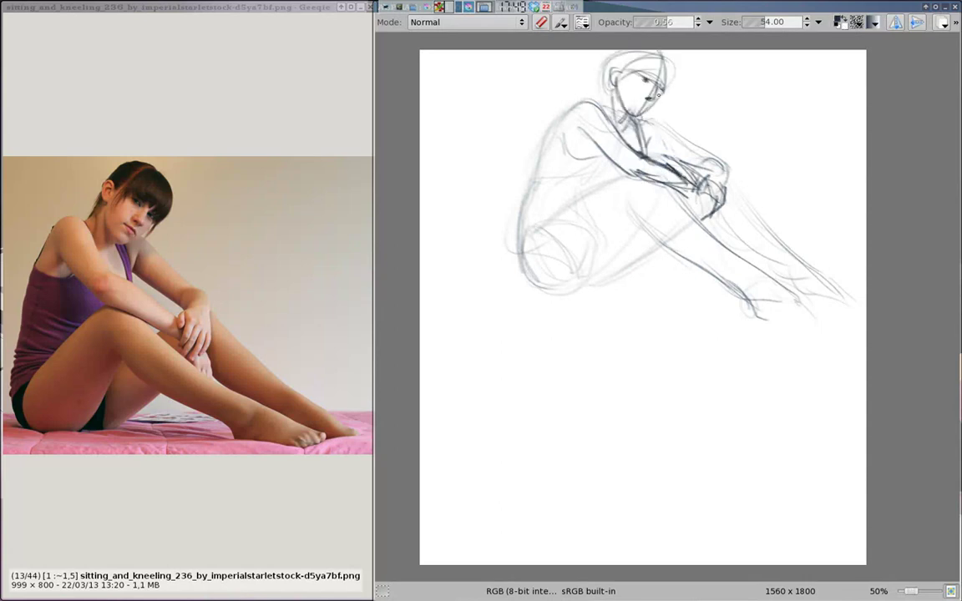
{"action": "key", "text": "space"}
{"action": "scroll", "coordinate": [532, 276], "scroll_direction": "down", "scroll_amount": 2}
Sketch a small standing figure with raised apple-holding arm, long staff, head and flowing hair
{"action": "mouse_move", "coordinate": [506, 334]}
{"action": "left_mouse_down"}
{"action": "mouse_move", "coordinate": [502, 315]}
{"action": "mouse_move", "coordinate": [488, 311]}
{"action": "mouse_move", "coordinate": [534, 338]}
{"action": "mouse_move", "coordinate": [507, 476]}
{"action": "mouse_move", "coordinate": [542, 413]}
{"action": "left_mouse_up"}
{"action": "left_click_drag", "start_coordinate": [507, 288], "coordinate": [480, 265]}
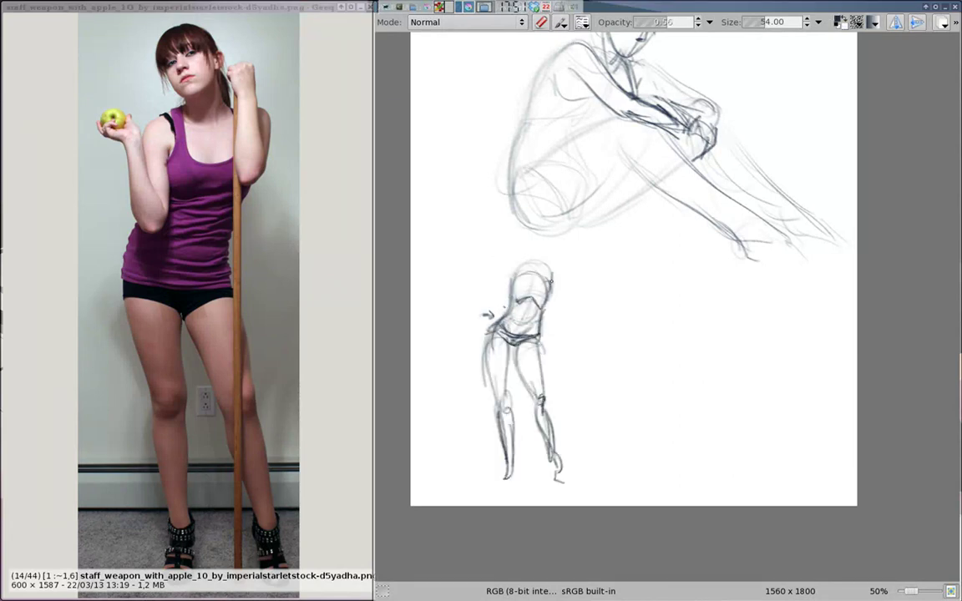
{"action": "left_click_drag", "start_coordinate": [544, 269], "coordinate": [532, 477]}
{"action": "left_click_drag", "start_coordinate": [542, 401], "coordinate": [561, 480]}
{"action": "left_click_drag", "start_coordinate": [516, 265], "coordinate": [535, 251]}
{"action": "mouse_move", "coordinate": [551, 276]}
{"action": "left_mouse_down"}
{"action": "mouse_move", "coordinate": [594, 351]}
{"action": "mouse_move", "coordinate": [508, 306]}
{"action": "left_mouse_up"}
Handwrite the 'form and shape no line' note with a tall oval example, then save and clear the page
{"action": "left_click_drag", "start_coordinate": [534, 201], "coordinate": [567, 229]}
{"action": "mouse_move", "coordinate": [538, 250]}
{"action": "left_mouse_down"}
{"action": "mouse_move", "coordinate": [568, 242]}
{"action": "mouse_move", "coordinate": [584, 263]}
{"action": "left_mouse_up"}
{"action": "left_click_drag", "start_coordinate": [541, 305], "coordinate": [556, 301]}
{"action": "left_click_drag", "start_coordinate": [533, 330], "coordinate": [549, 331]}
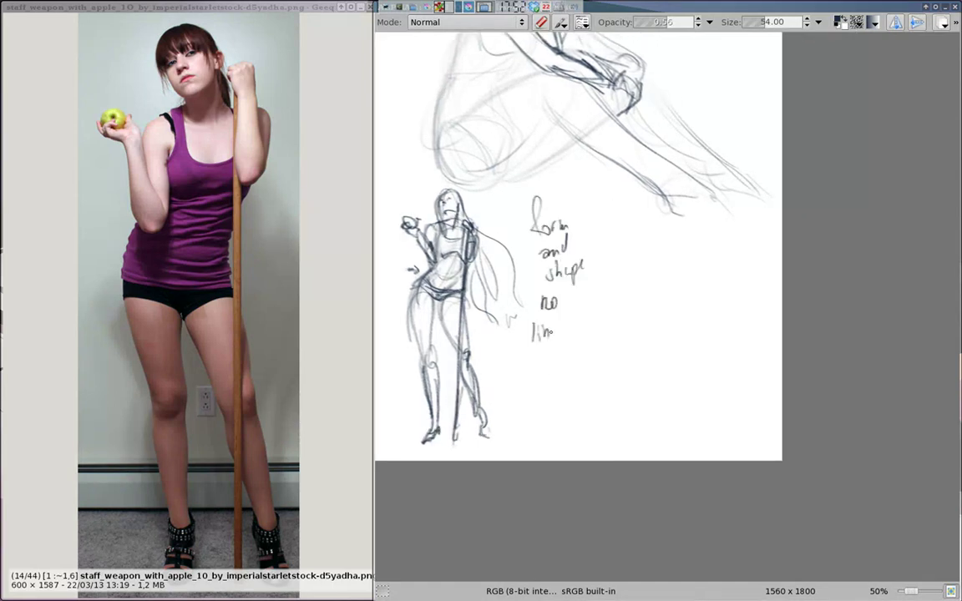
{"action": "mouse_move", "coordinate": [644, 261]}
{"action": "left_mouse_down"}
{"action": "mouse_move", "coordinate": [641, 350]}
{"action": "mouse_move", "coordinate": [663, 268]}
{"action": "left_mouse_up"}
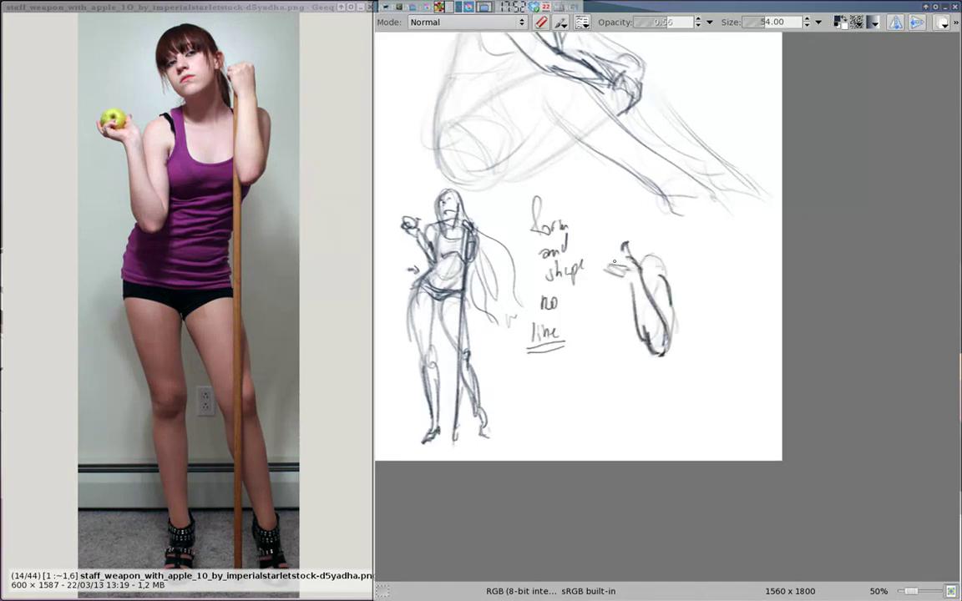
{"action": "key", "text": "ctrl+s"}
{"action": "key", "text": "Return"}
Rough in the kneeling figure's head, torso, bent arm, diagonal thigh, back and lower-body mass
{"action": "left_click_drag", "start_coordinate": [593, 138], "coordinate": [630, 205]}
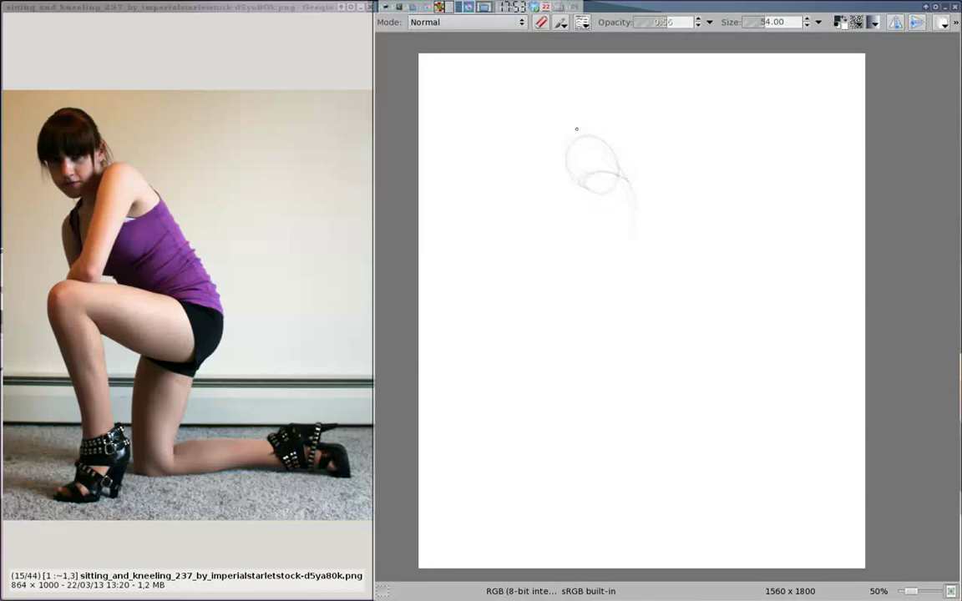
{"action": "left_click_drag", "start_coordinate": [610, 245], "coordinate": [651, 267]}
{"action": "mouse_move", "coordinate": [580, 129]}
{"action": "left_mouse_down"}
{"action": "mouse_move", "coordinate": [526, 237]}
{"action": "mouse_move", "coordinate": [644, 268]}
{"action": "left_mouse_up"}
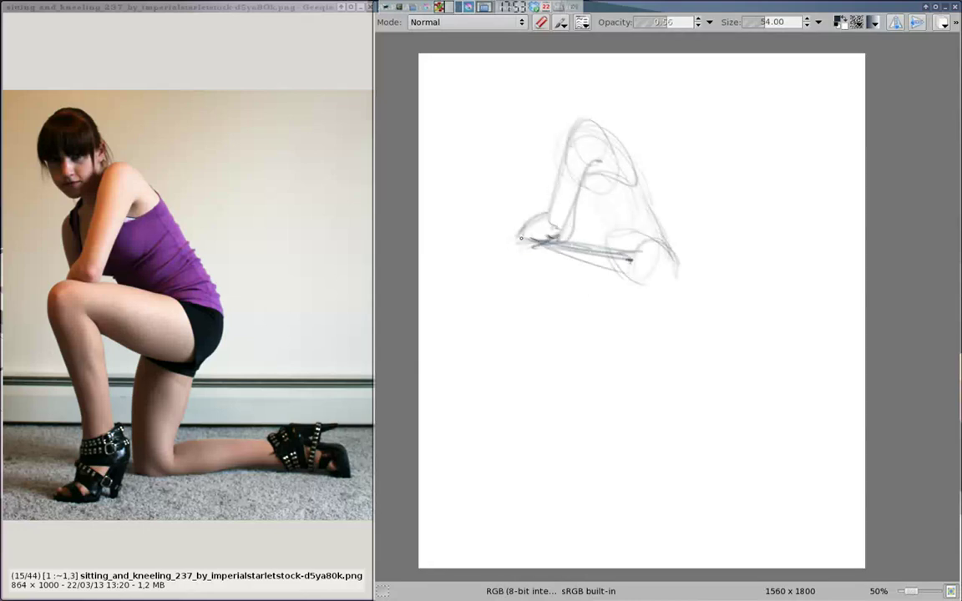
{"action": "left_click_drag", "start_coordinate": [543, 242], "coordinate": [589, 207]}
{"action": "mouse_move", "coordinate": [576, 125]}
{"action": "left_mouse_down"}
{"action": "mouse_move", "coordinate": [526, 225]}
{"action": "mouse_move", "coordinate": [576, 250]}
{"action": "left_mouse_up"}
{"action": "left_click_drag", "start_coordinate": [467, 242], "coordinate": [580, 217]}
{"action": "left_click_drag", "start_coordinate": [518, 259], "coordinate": [538, 371]}
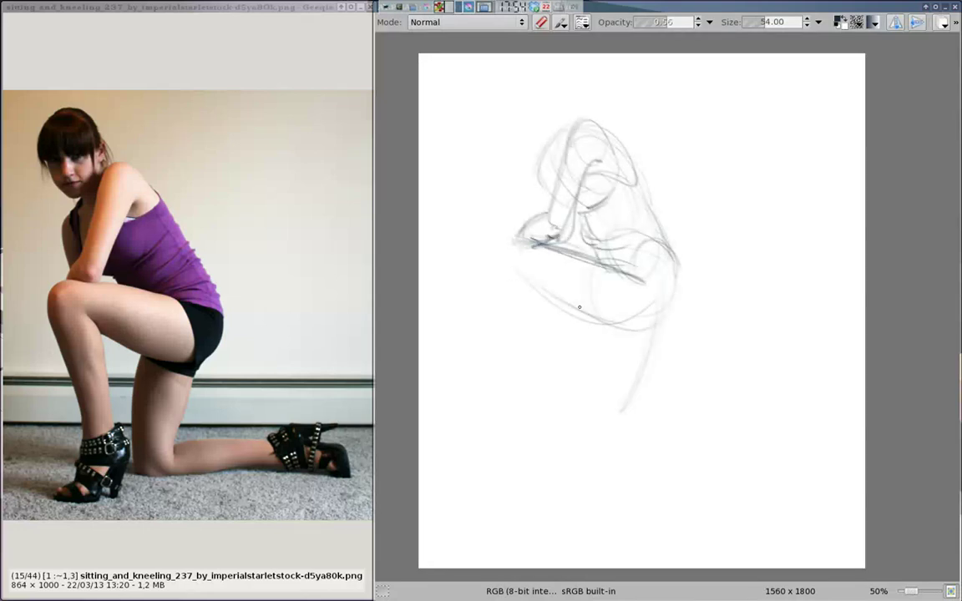
{"action": "mouse_move", "coordinate": [576, 225]}
{"action": "left_mouse_down"}
{"action": "mouse_move", "coordinate": [497, 239]}
{"action": "mouse_move", "coordinate": [505, 422]}
{"action": "left_mouse_up"}
Outline the kneeling figure's front and lower legs and feet, then redraw the head and face
{"action": "left_click_drag", "start_coordinate": [593, 326], "coordinate": [585, 443]}
{"action": "left_click_drag", "start_coordinate": [517, 267], "coordinate": [547, 414]}
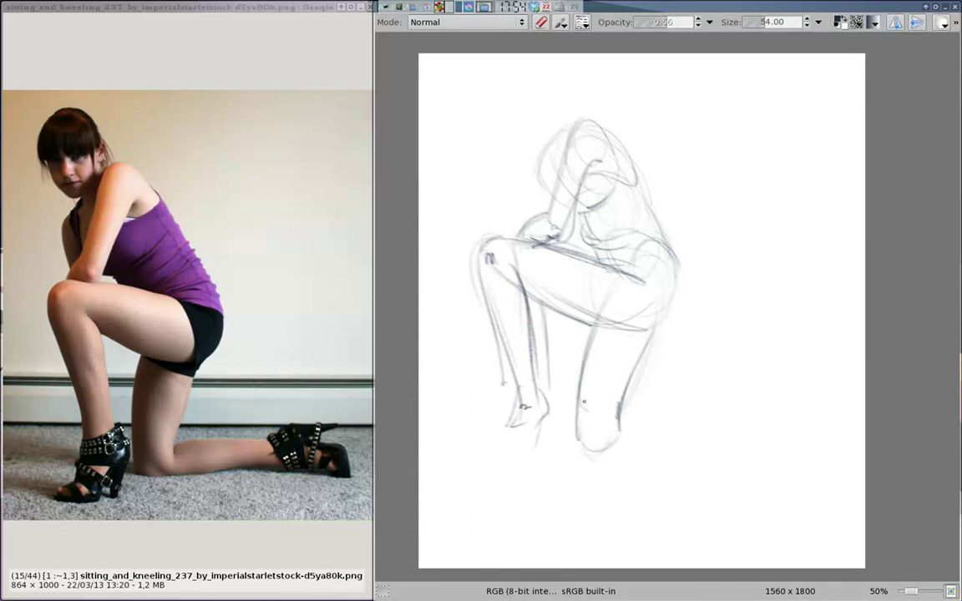
{"action": "mouse_move", "coordinate": [647, 434]}
{"action": "left_mouse_down"}
{"action": "mouse_move", "coordinate": [584, 437]}
{"action": "mouse_move", "coordinate": [718, 432]}
{"action": "left_mouse_up"}
{"action": "left_click_drag", "start_coordinate": [622, 403], "coordinate": [692, 422]}
{"action": "left_click_drag", "start_coordinate": [531, 209], "coordinate": [532, 164]}
{"action": "left_click_drag", "start_coordinate": [501, 105], "coordinate": [535, 188]}
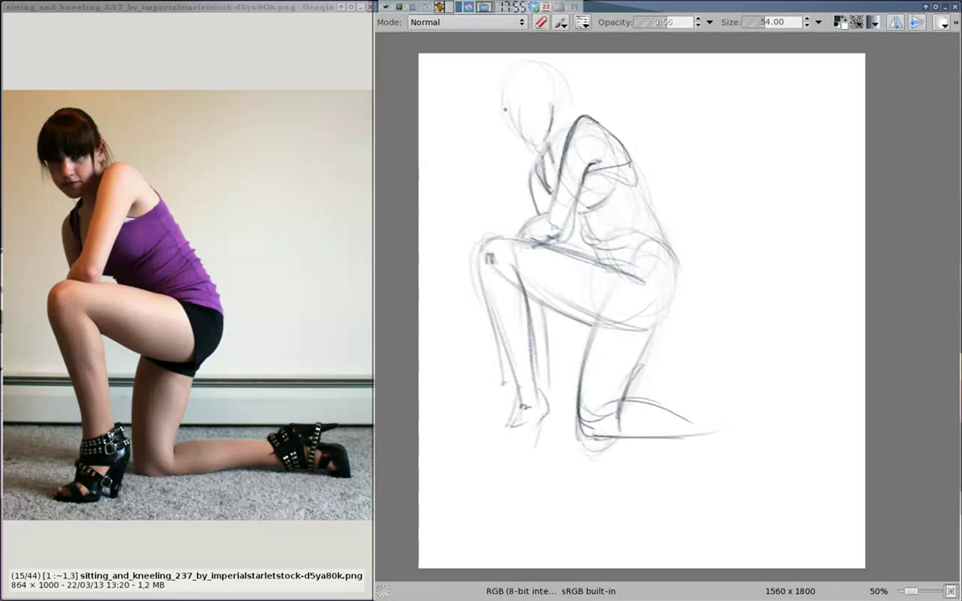
{"action": "left_click_drag", "start_coordinate": [455, 96], "coordinate": [491, 133]}
Sketch the seated figure to the right with raised knee, arm resting on the knee, and head
{"action": "left_click_drag", "start_coordinate": [748, 156], "coordinate": [619, 187]}
{"action": "left_click_drag", "start_coordinate": [603, 144], "coordinate": [627, 251]}
{"action": "left_click_drag", "start_coordinate": [586, 219], "coordinate": [651, 260]}
{"action": "mouse_move", "coordinate": [639, 150]}
{"action": "left_mouse_down"}
{"action": "mouse_move", "coordinate": [642, 267]}
{"action": "mouse_move", "coordinate": [689, 251]}
{"action": "mouse_move", "coordinate": [693, 167]}
{"action": "left_mouse_up"}
{"action": "mouse_move", "coordinate": [601, 238]}
{"action": "left_mouse_down"}
{"action": "mouse_move", "coordinate": [710, 293]}
{"action": "mouse_move", "coordinate": [573, 203]}
{"action": "mouse_move", "coordinate": [585, 146]}
{"action": "left_mouse_up"}
{"action": "left_click_drag", "start_coordinate": [602, 185], "coordinate": [602, 167]}
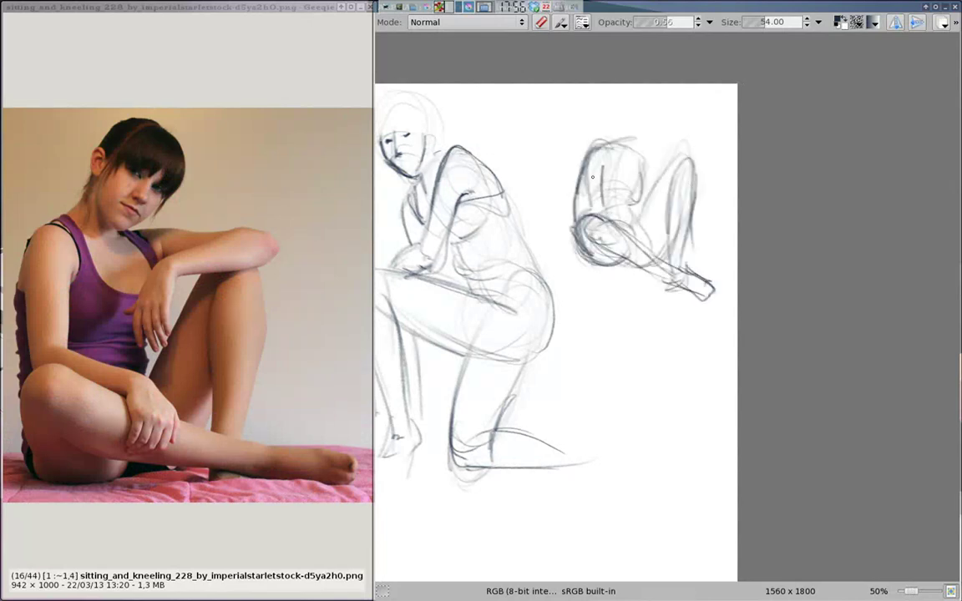
{"action": "left_click_drag", "start_coordinate": [686, 147], "coordinate": [640, 189]}
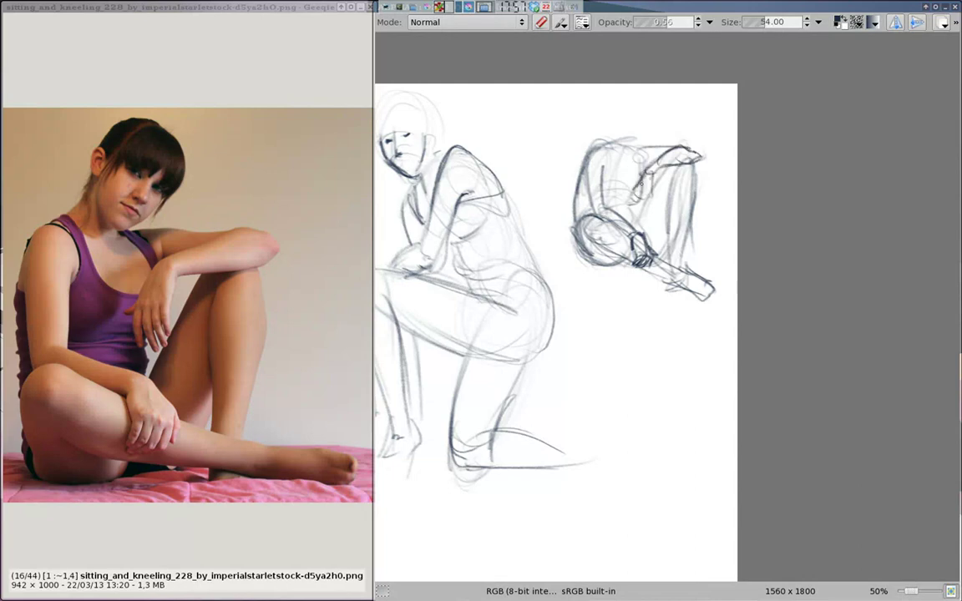
{"action": "mouse_move", "coordinate": [625, 134]}
{"action": "left_mouse_down"}
{"action": "mouse_move", "coordinate": [613, 125]}
{"action": "mouse_move", "coordinate": [561, 191]}
{"action": "left_mouse_up"}
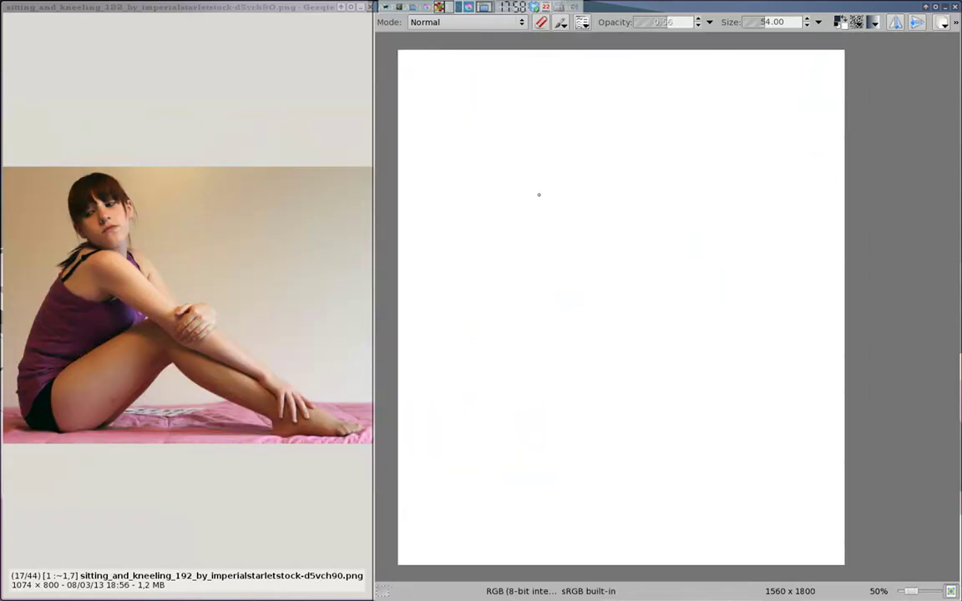
Block in the seated figure's body oval, head arcs and outstretched legs
{"action": "mouse_move", "coordinate": [592, 132]}
{"action": "left_mouse_down"}
{"action": "mouse_move", "coordinate": [575, 129]}
{"action": "mouse_move", "coordinate": [682, 191]}
{"action": "mouse_move", "coordinate": [755, 214]}
{"action": "left_mouse_up"}
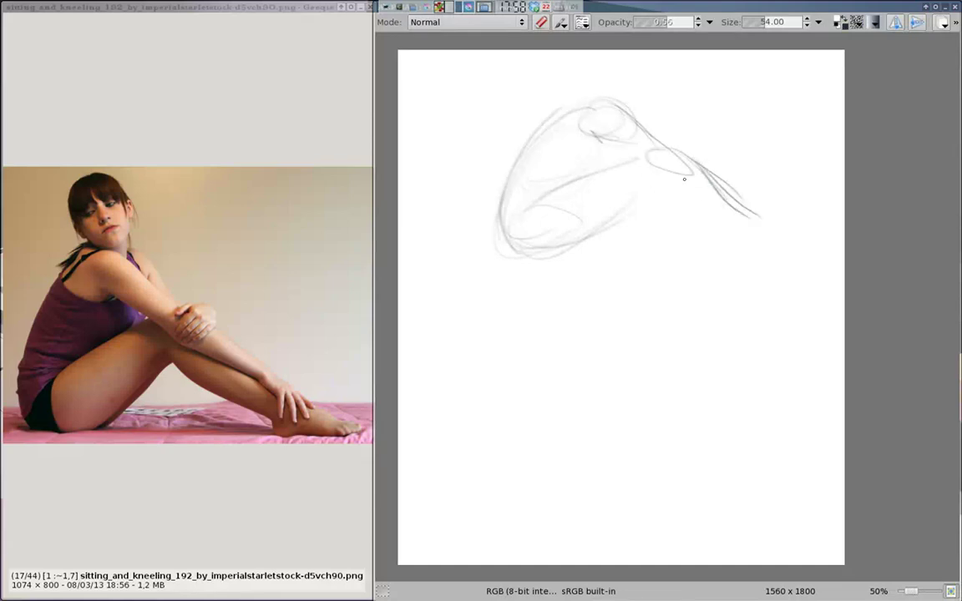
{"action": "mouse_move", "coordinate": [543, 197]}
{"action": "left_mouse_down"}
{"action": "mouse_move", "coordinate": [652, 188]}
{"action": "mouse_move", "coordinate": [693, 209]}
{"action": "left_mouse_up"}
{"action": "left_click_drag", "start_coordinate": [584, 98], "coordinate": [668, 138]}
{"action": "mouse_move", "coordinate": [660, 134]}
{"action": "left_mouse_down"}
{"action": "mouse_move", "coordinate": [638, 83]}
{"action": "mouse_move", "coordinate": [501, 205]}
{"action": "left_mouse_up"}
{"action": "mouse_move", "coordinate": [580, 179]}
{"action": "left_mouse_down"}
{"action": "mouse_move", "coordinate": [677, 196]}
{"action": "mouse_move", "coordinate": [752, 250]}
{"action": "left_mouse_up"}
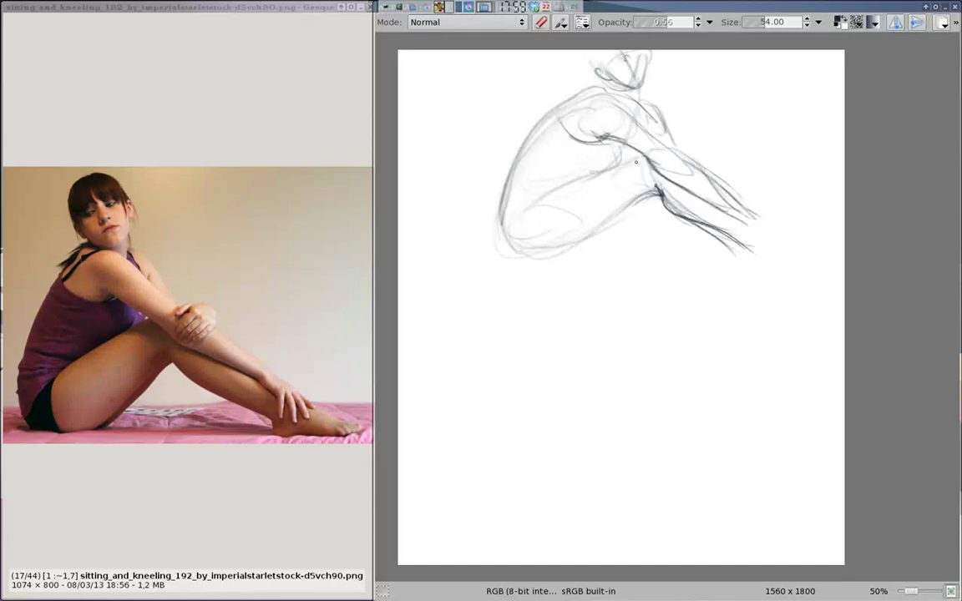
Darken the thigh and shin lines, and add the foot, knee circle and hands around the legs
{"action": "left_click_drag", "start_coordinate": [530, 205], "coordinate": [647, 154]}
{"action": "left_click_drag", "start_coordinate": [538, 224], "coordinate": [644, 197]}
{"action": "mouse_move", "coordinate": [743, 225]}
{"action": "left_mouse_down"}
{"action": "mouse_move", "coordinate": [789, 276]}
{"action": "mouse_move", "coordinate": [839, 280]}
{"action": "left_mouse_up"}
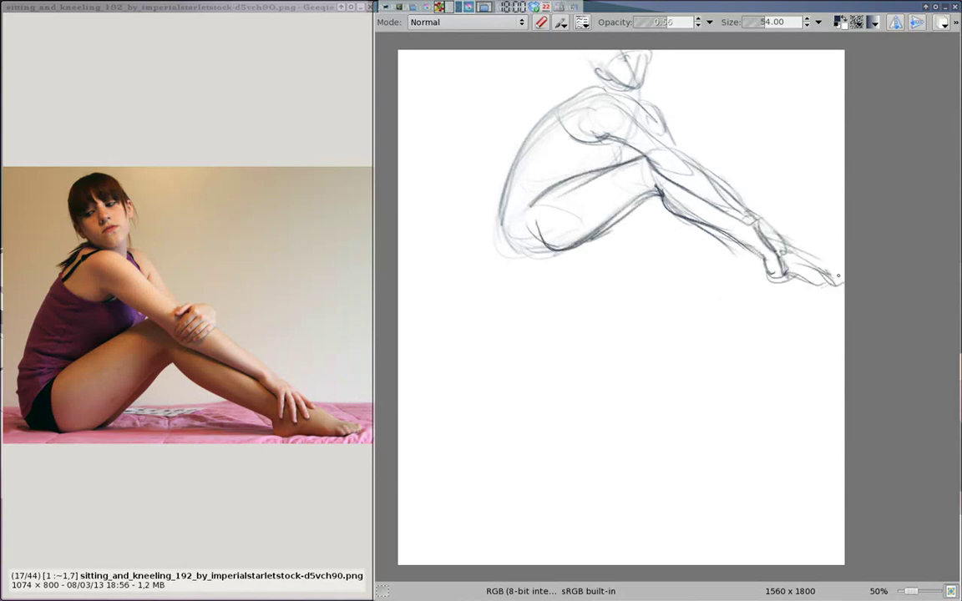
{"action": "left_click_drag", "start_coordinate": [768, 242], "coordinate": [810, 263]}
{"action": "left_click_drag", "start_coordinate": [681, 159], "coordinate": [686, 173]}
Sketch the lying figure below with linked ovals, propped arm, back and belly lines, and legs
{"action": "scroll", "coordinate": [690, 173], "scroll_direction": "down", "scroll_amount": 1}
{"action": "mouse_move", "coordinate": [584, 359]}
{"action": "left_mouse_down"}
{"action": "mouse_move", "coordinate": [647, 351]}
{"action": "mouse_move", "coordinate": [535, 371]}
{"action": "mouse_move", "coordinate": [658, 372]}
{"action": "left_mouse_up"}
{"action": "left_click_drag", "start_coordinate": [643, 334], "coordinate": [659, 392]}
{"action": "key", "text": "ctrl+z"}
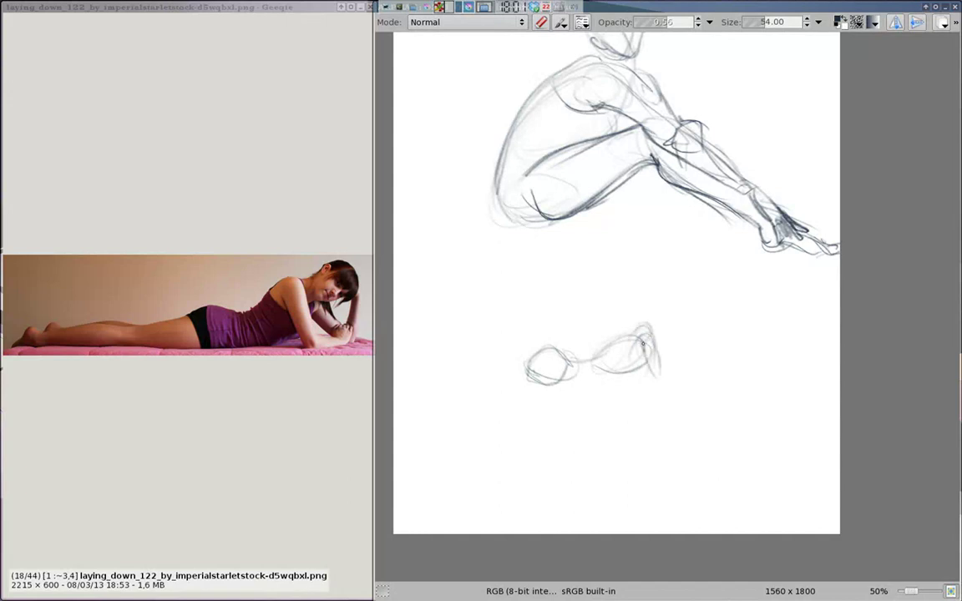
{"action": "left_click_drag", "start_coordinate": [647, 332], "coordinate": [664, 384]}
{"action": "mouse_move", "coordinate": [659, 380]}
{"action": "left_mouse_down"}
{"action": "mouse_move", "coordinate": [689, 376]}
{"action": "mouse_move", "coordinate": [534, 380]}
{"action": "left_mouse_up"}
{"action": "left_click_drag", "start_coordinate": [639, 338], "coordinate": [555, 352]}
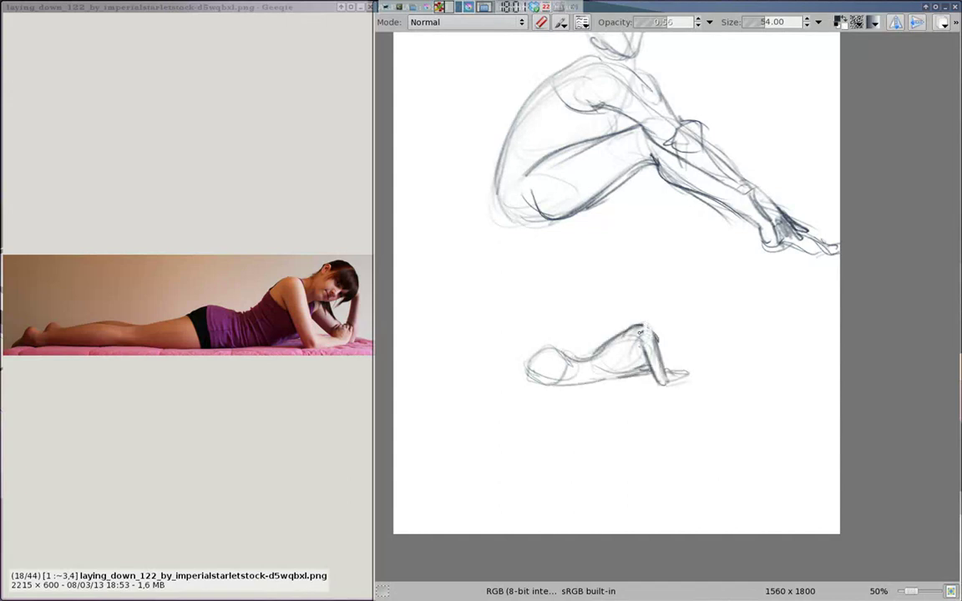
{"action": "left_click_drag", "start_coordinate": [626, 353], "coordinate": [450, 371]}
{"action": "mouse_move", "coordinate": [534, 367]}
{"action": "left_mouse_down"}
{"action": "mouse_move", "coordinate": [399, 376]}
{"action": "mouse_move", "coordinate": [551, 382]}
{"action": "left_mouse_up"}
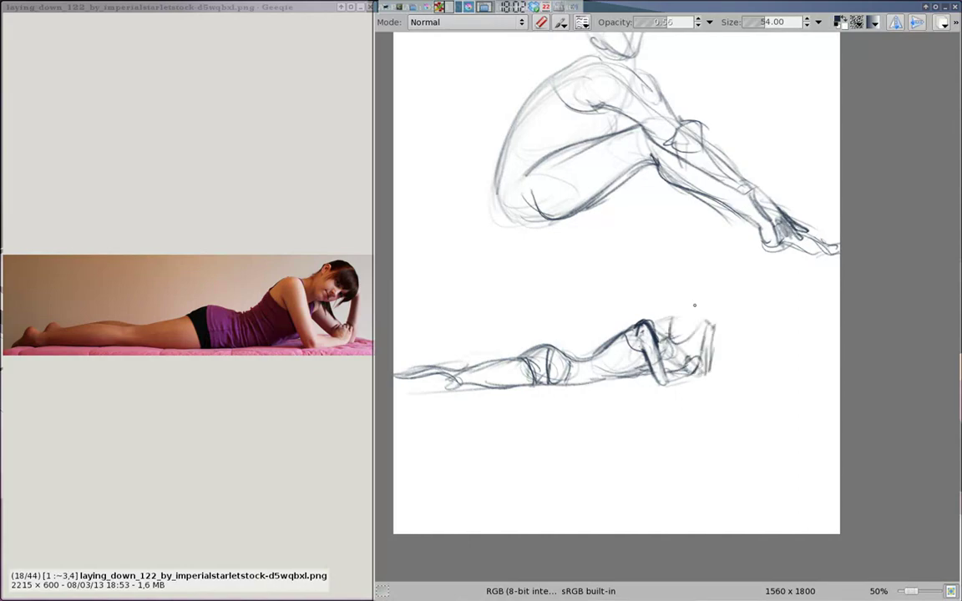